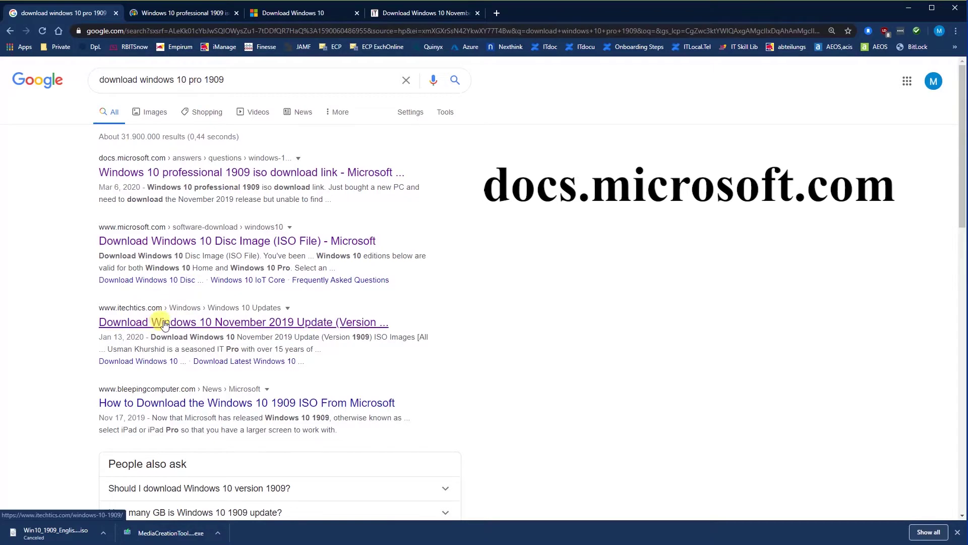
- Open the itechtics 1909 ISO article as the second tab, close extra tabs, and pause the ISO download
right_click(162, 322)
click(184, 328)
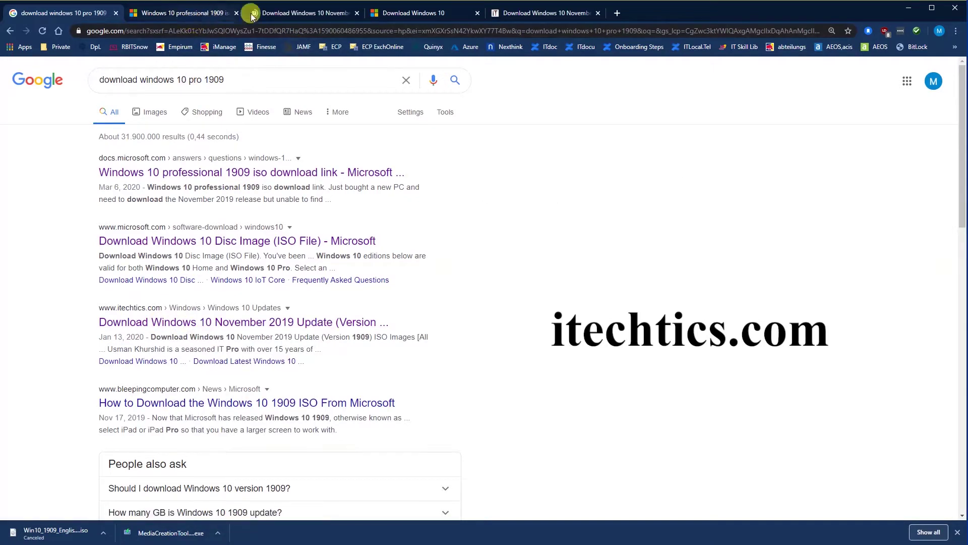
drag(283, 13, 185, 13)
click(477, 13)
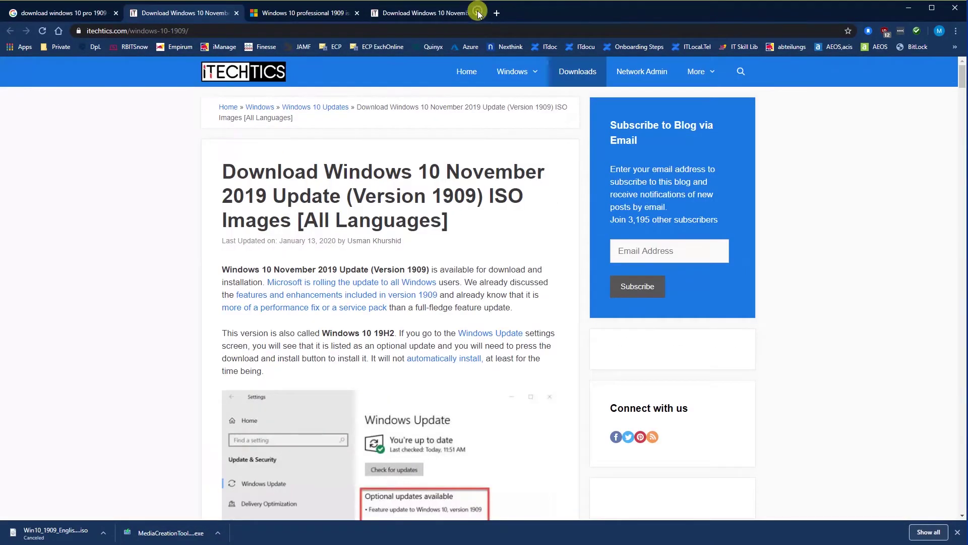
click(477, 13)
scroll(353, 262, down, 20)
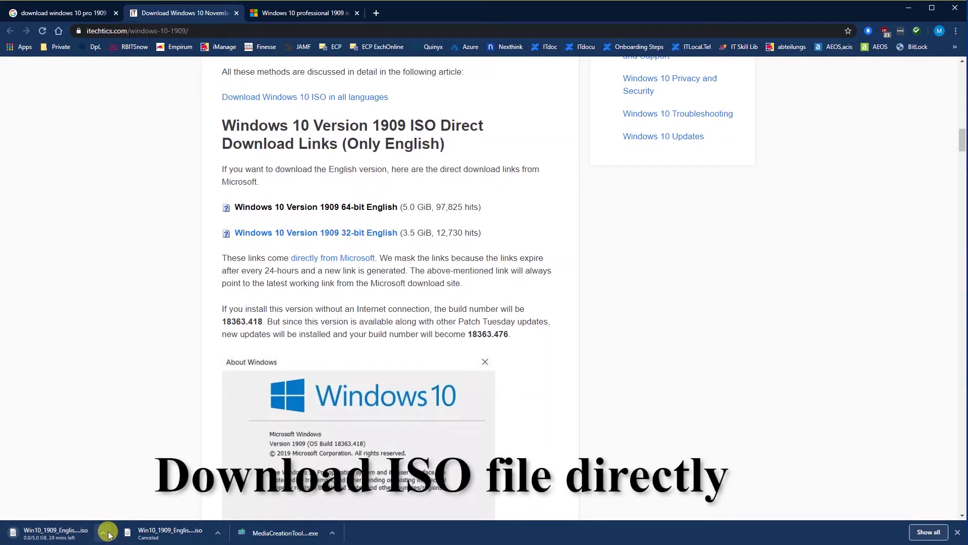
click(108, 535)
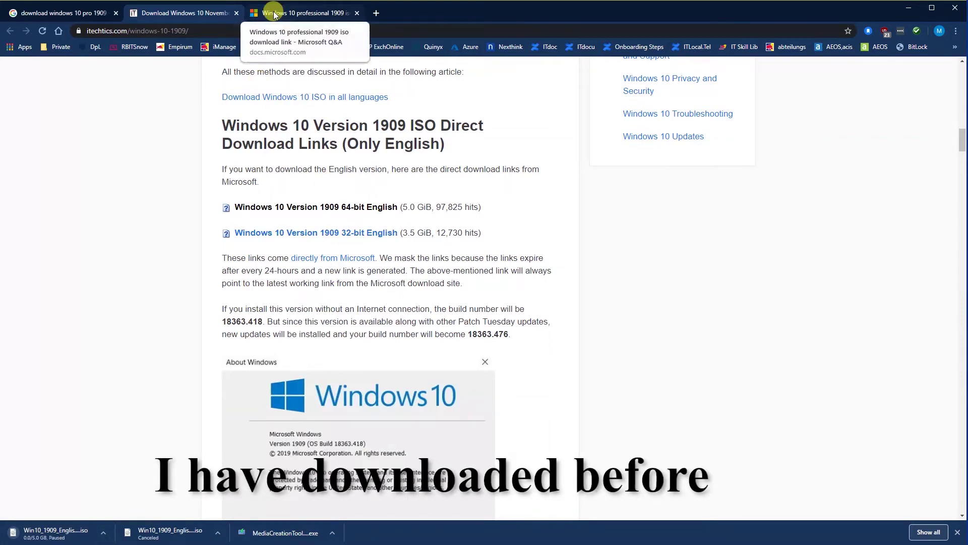
- Confirm Win10_1909_English_x64.iso is in the Virtual box Image & stuff folder, then return to the Q&A page
key(alt+Tab)
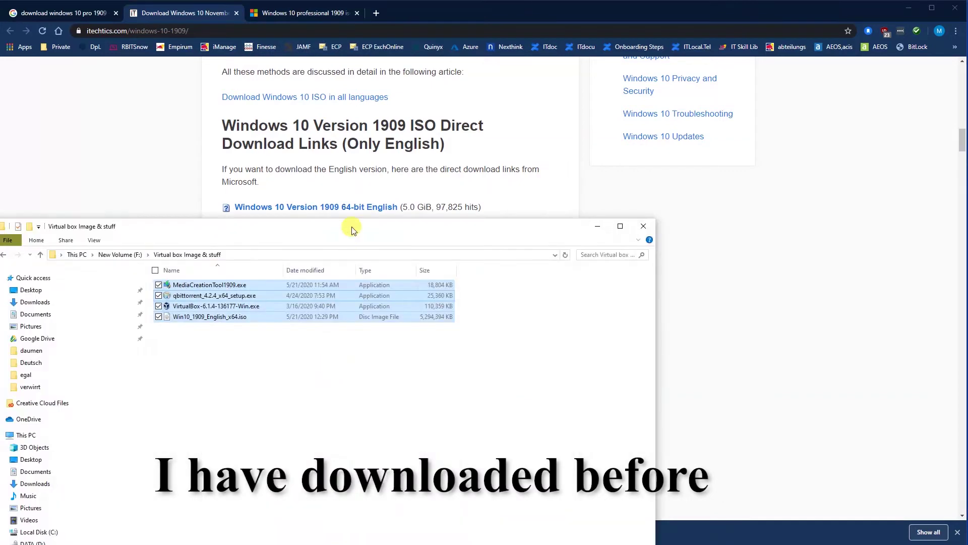
click(307, 315)
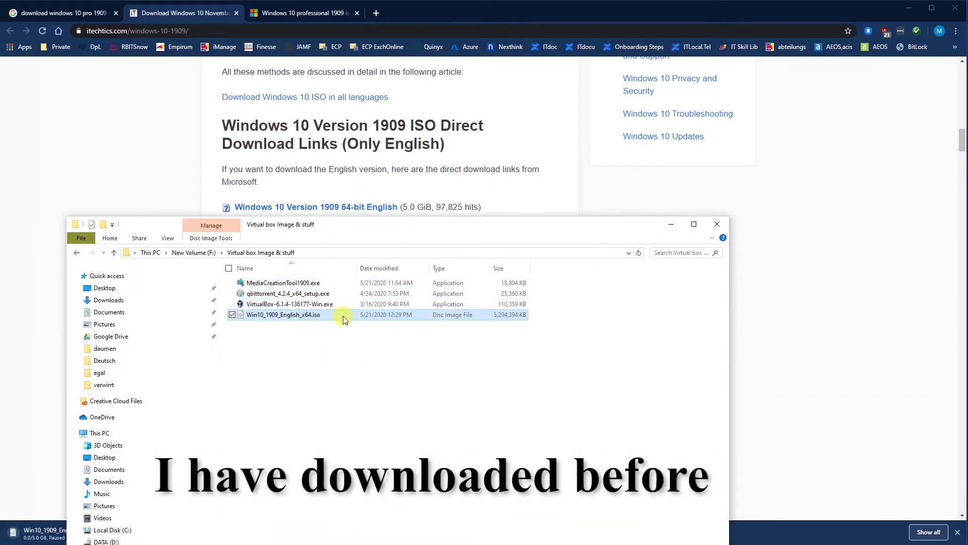
mouse_move(396, 221)
mouse_down()
mouse_move(396, 427)
mouse_move(407, 211)
mouse_up()
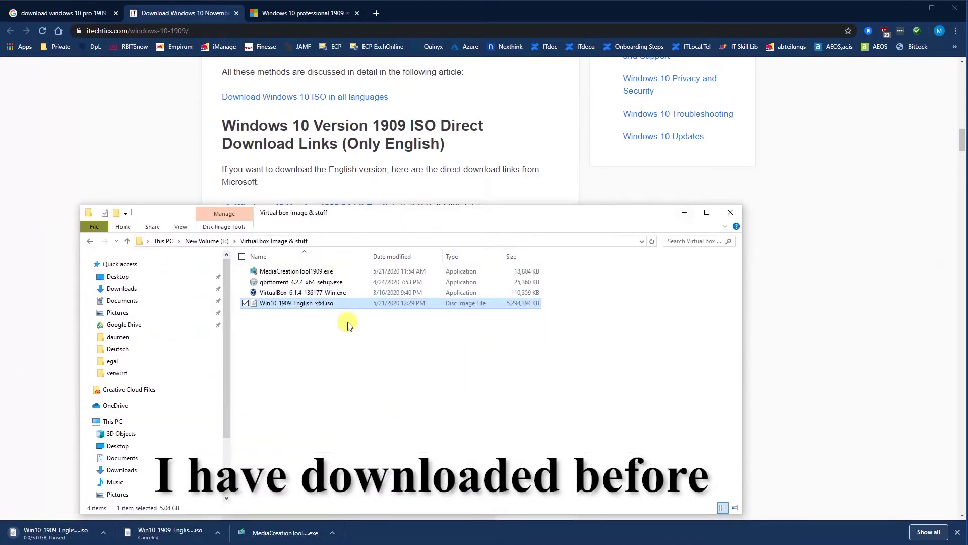
click(685, 212)
click(313, 12)
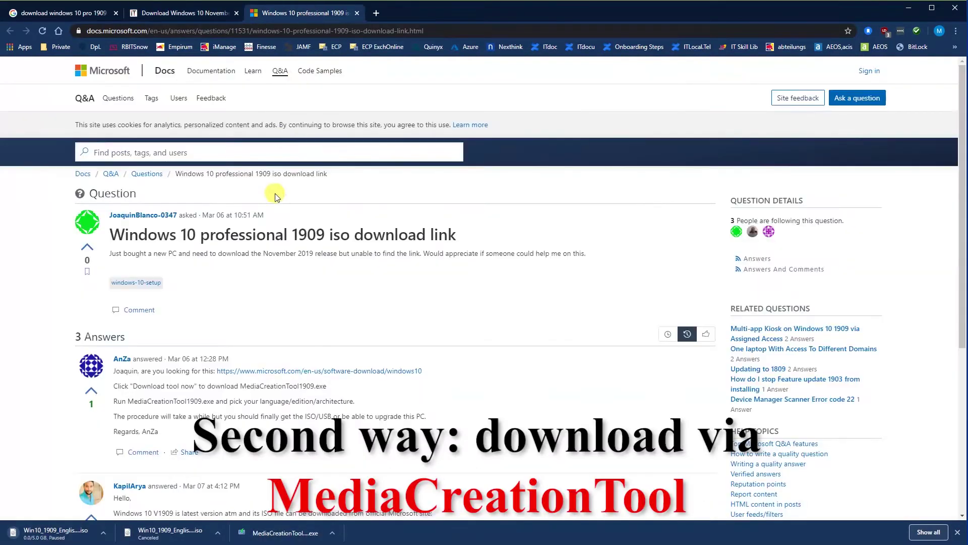
- Open Microsoft's Download Windows 10 page from the Q&A answer link
scroll(263, 280, down, 2)
scroll(267, 288, down, 3)
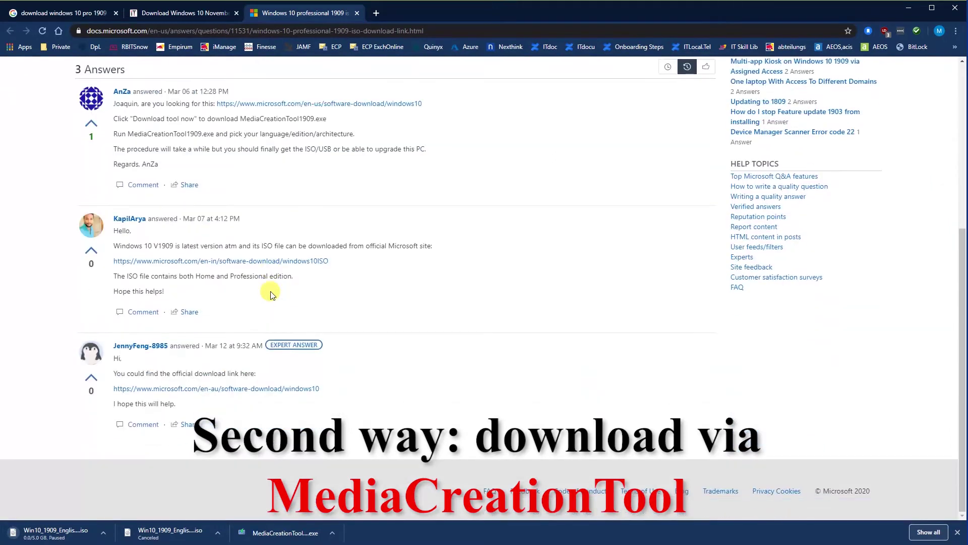
middle_click(252, 388)
scroll(395, 383, up, 3)
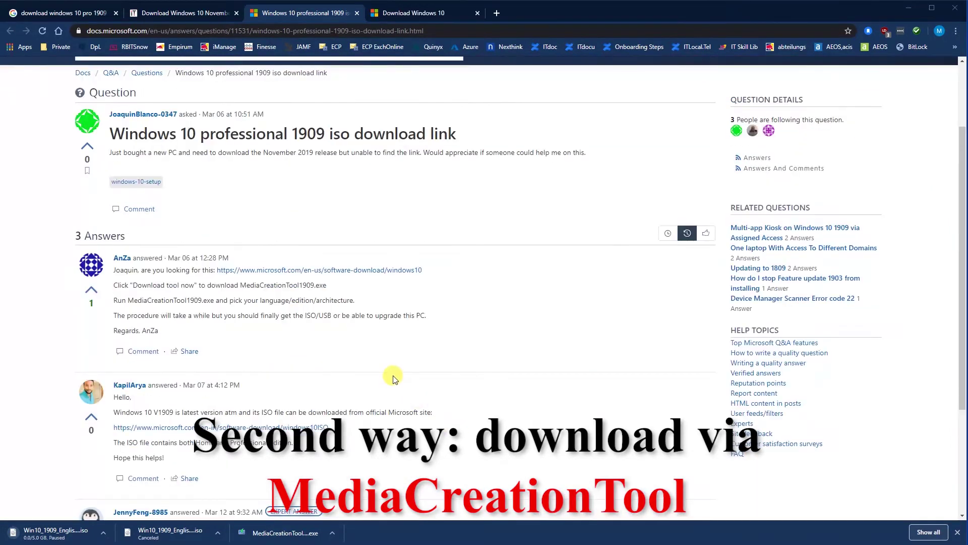
click(350, 269)
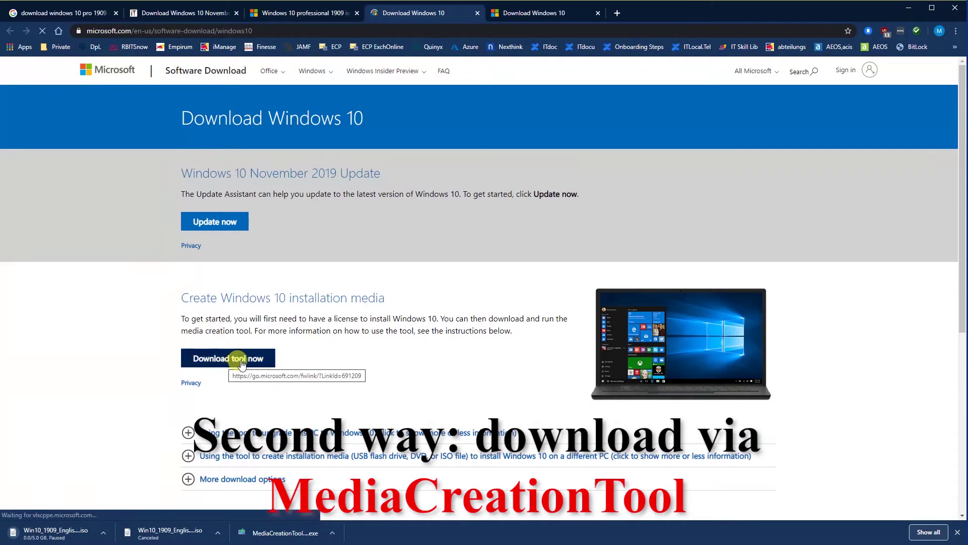
- Download the media creation tool and show MediaCreationTool1909.exe in File Explorer
click(276, 365)
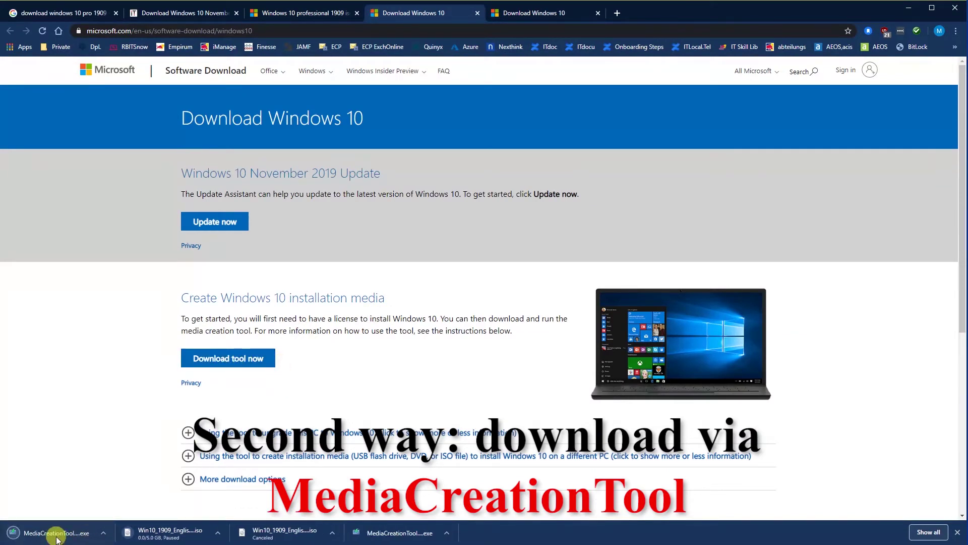
click(57, 538)
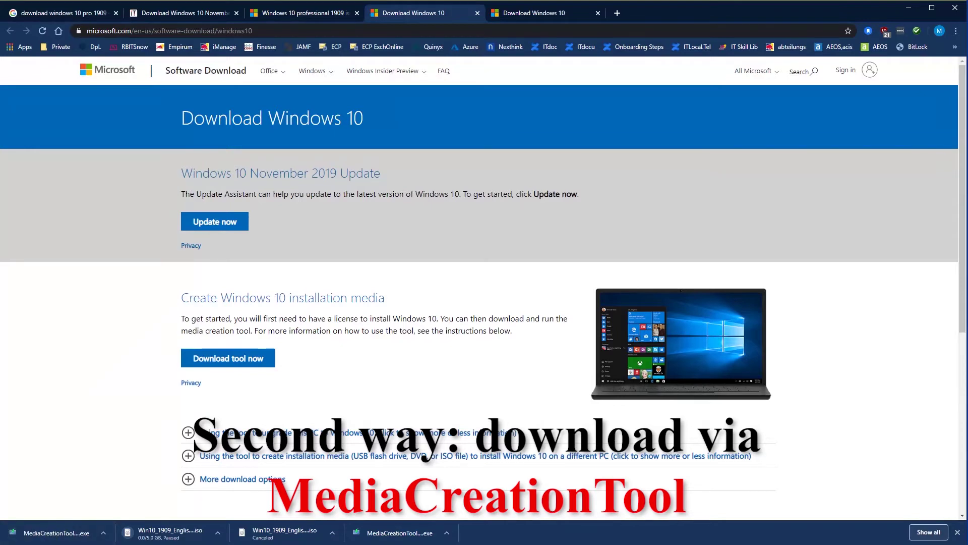
drag(410, 214, 587, 170)
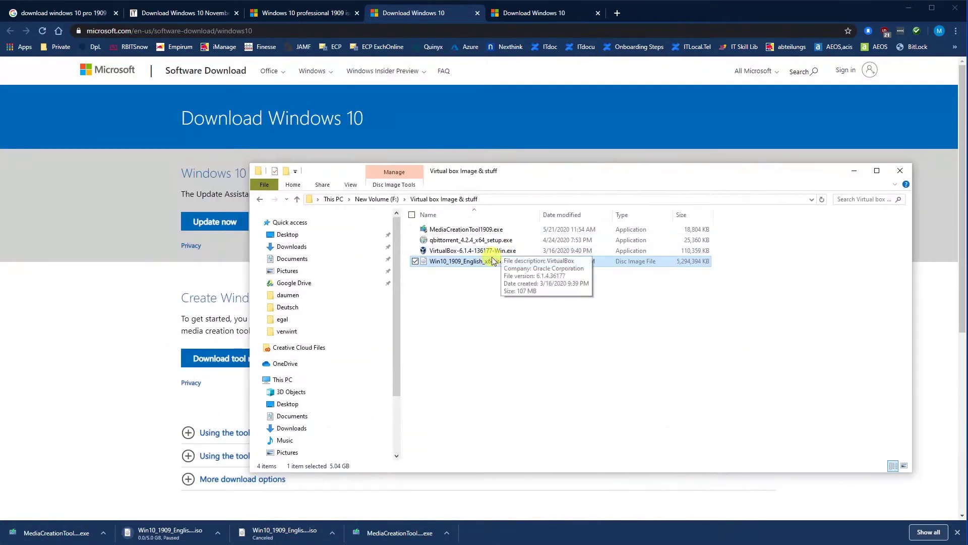
- Run MediaCreationTool1909.exe from the Virtual box Image & stuff folder
click(472, 230)
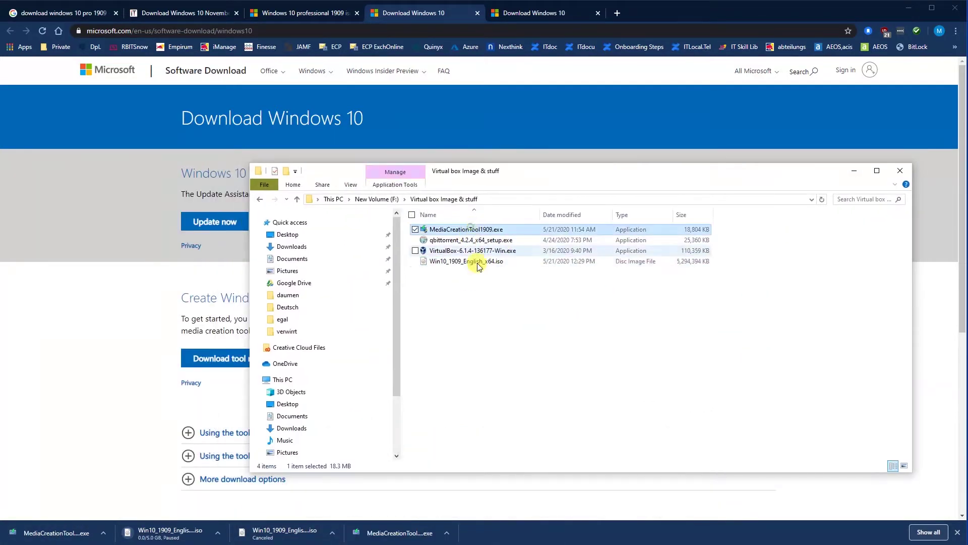
double_click(473, 231)
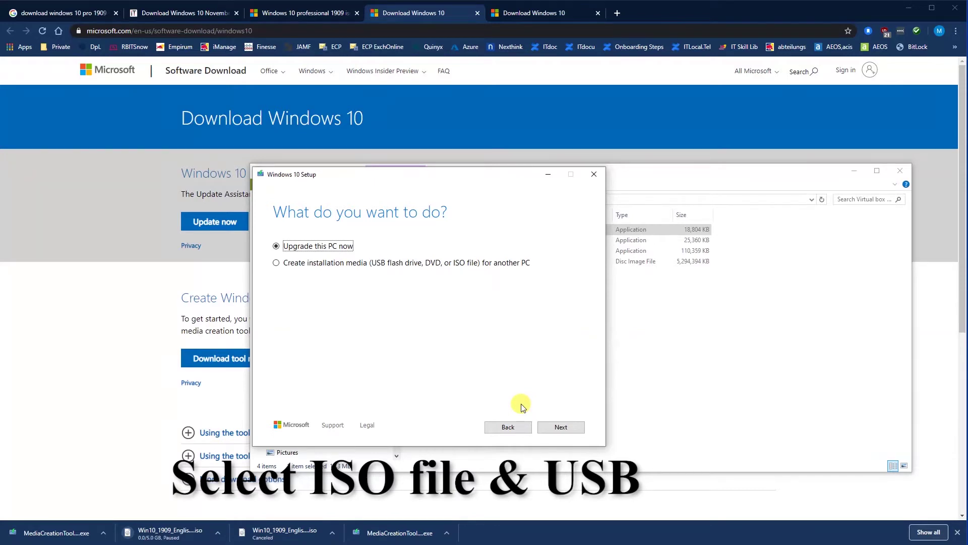
- Choose to create installation media with the recommended edition and ISO file as the media type
click(408, 263)
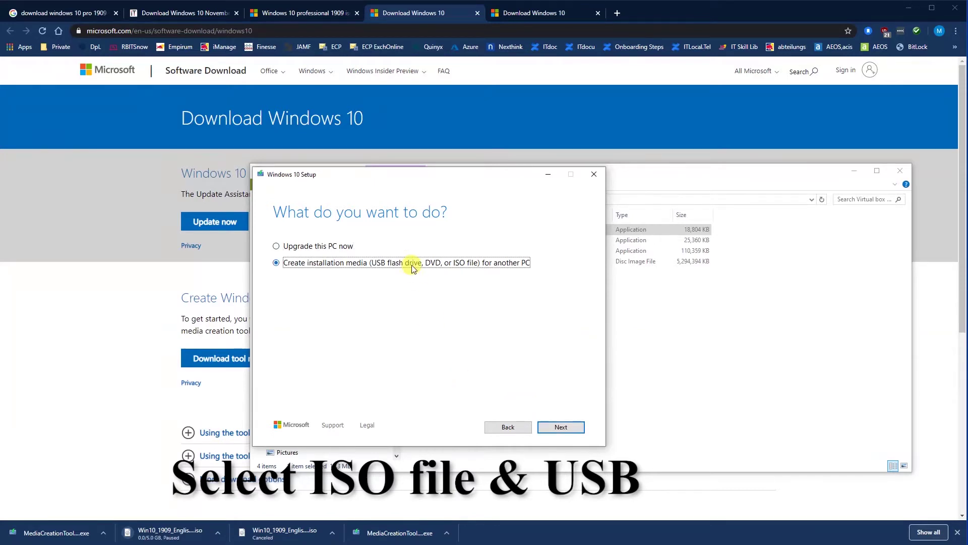
click(559, 428)
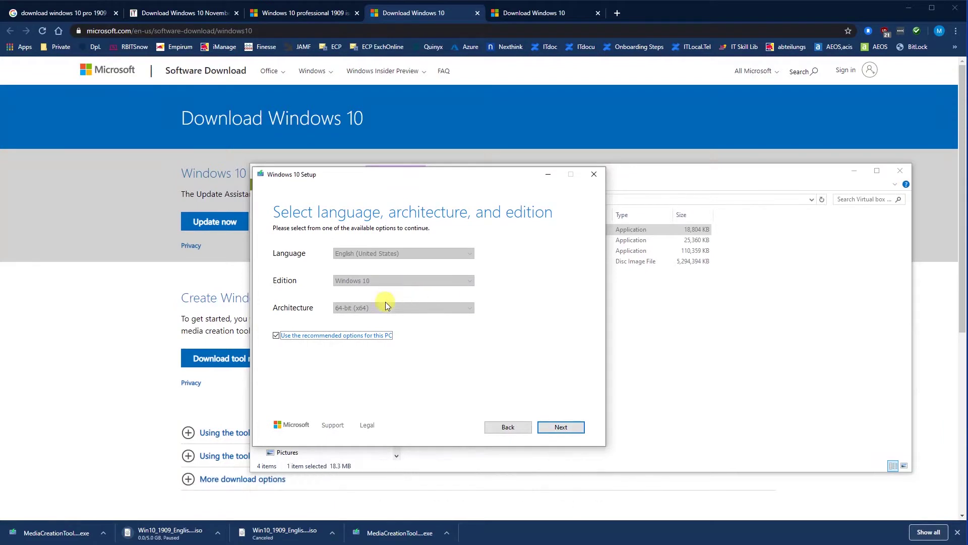
click(559, 427)
click(299, 280)
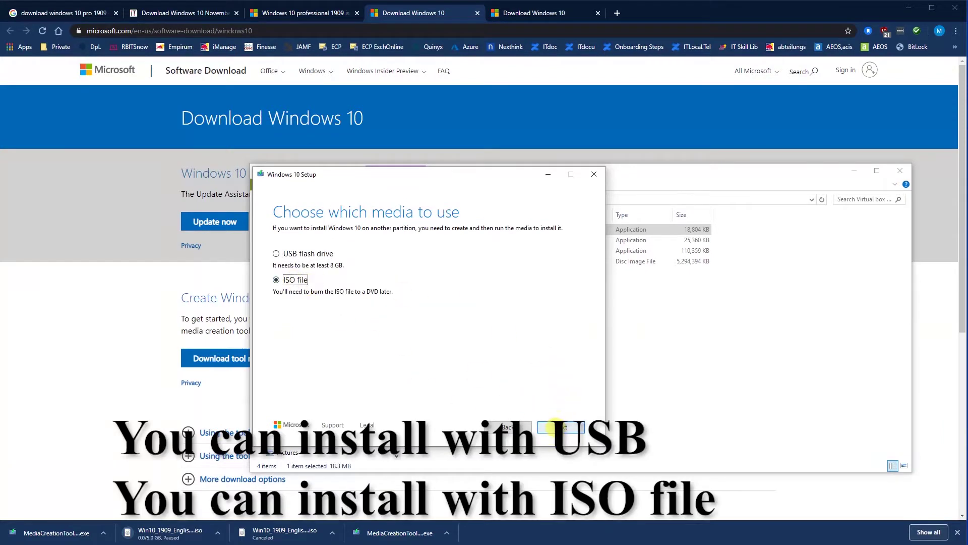
click(290, 258)
click(293, 279)
click(544, 424)
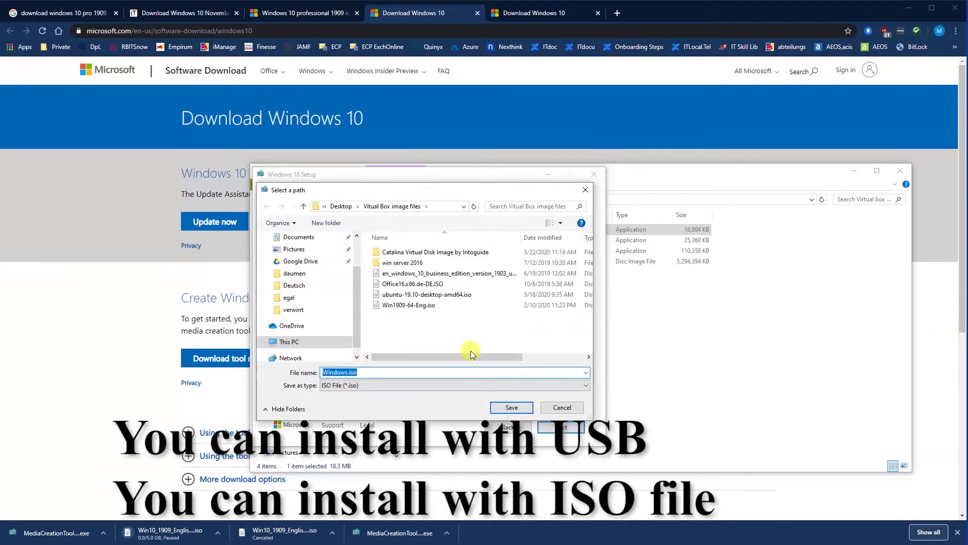
- Save Windows 10 64x.iso to F:\Virtual box Image & stuff and finish once it's created
click(464, 207)
scroll(313, 313, down, 2)
click(305, 334)
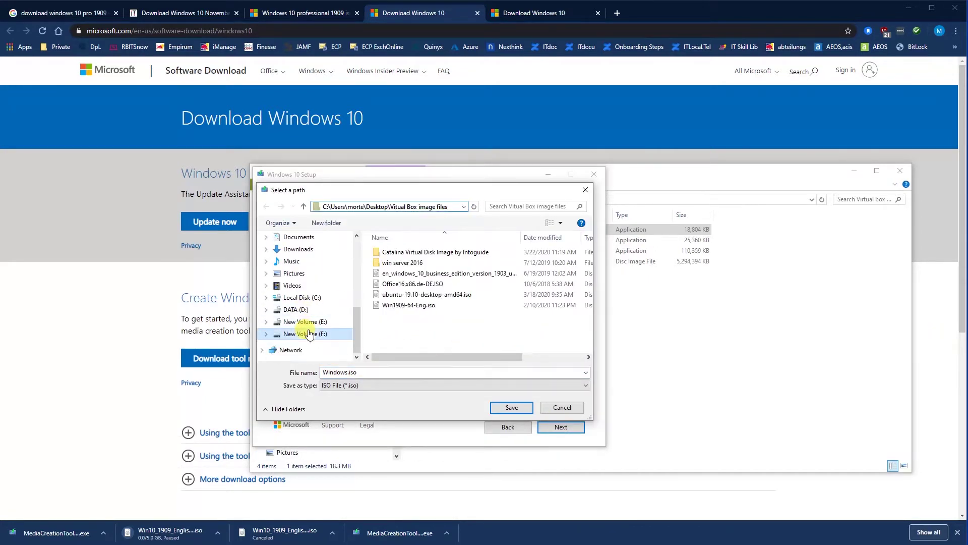
double_click(407, 336)
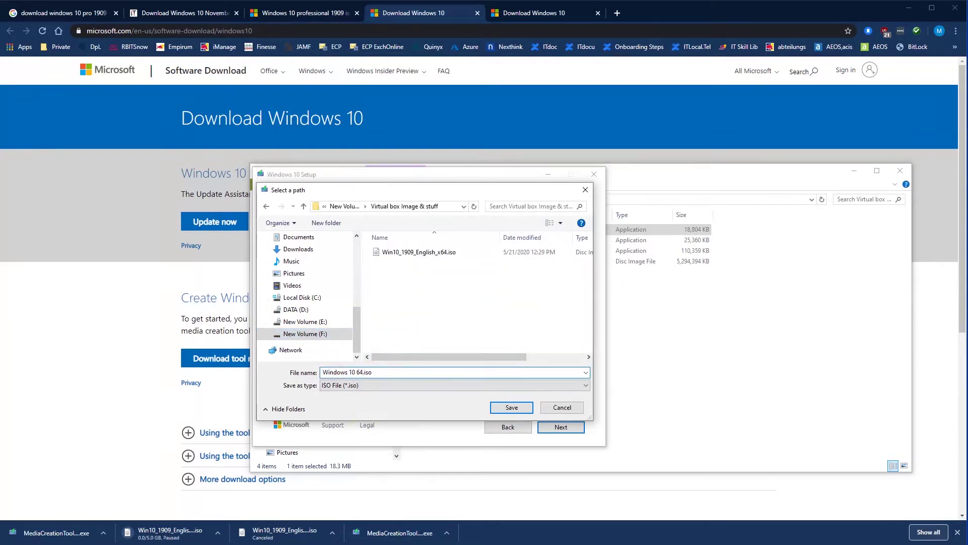
click(511, 407)
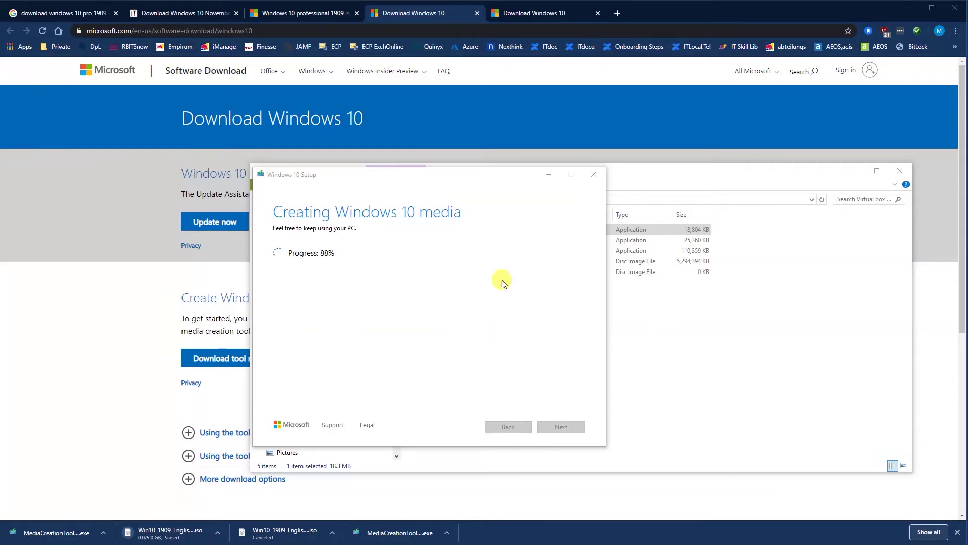
click(567, 430)
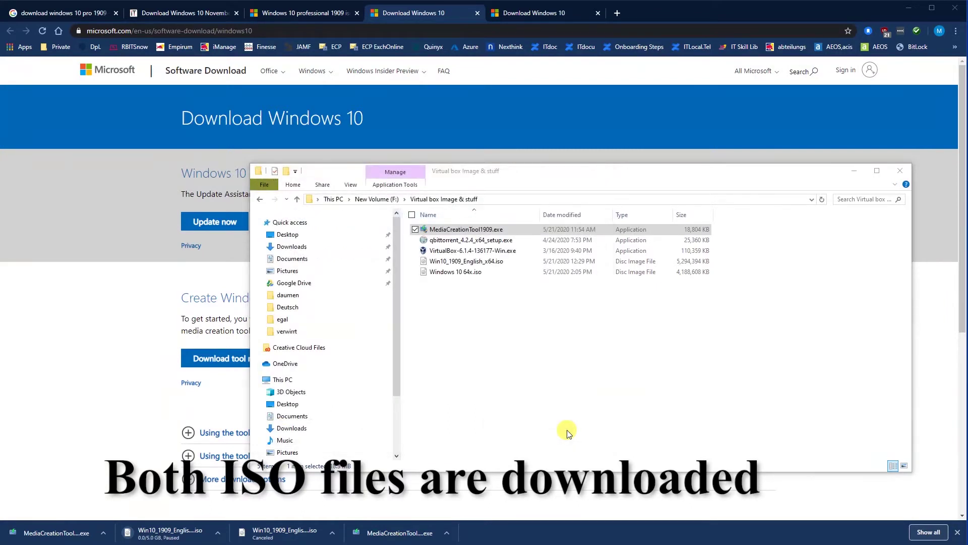
- Check both ISO files in Explorer, then start a new machine in VirtualBox Manager
click(463, 273)
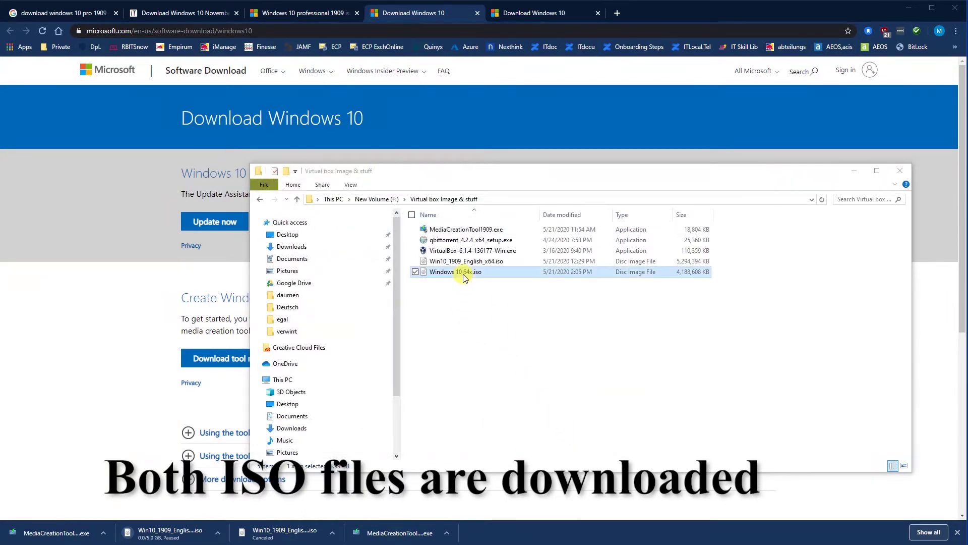
click(483, 263)
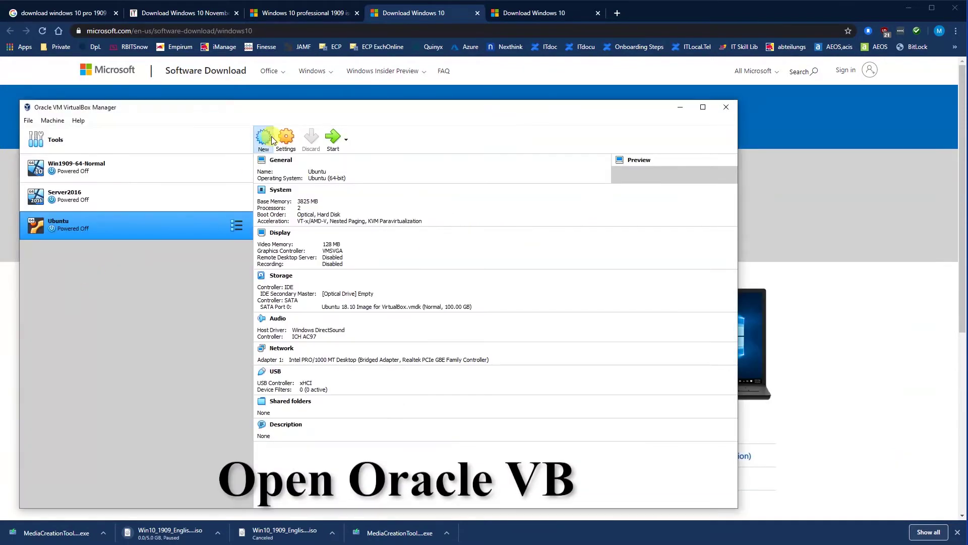
click(262, 137)
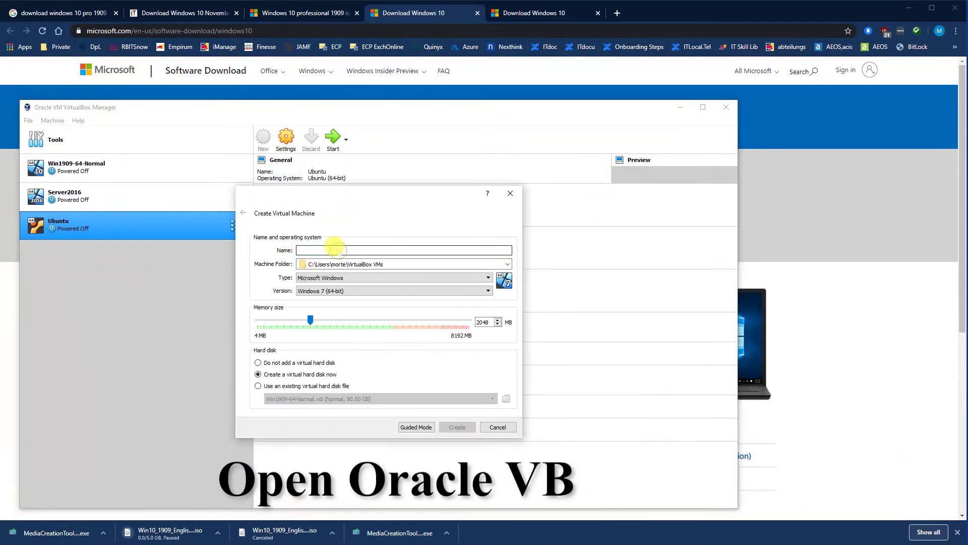
- Name the machine 'Win 10 64x 1909' and raise its memory
text(Win 10 64x 1909)
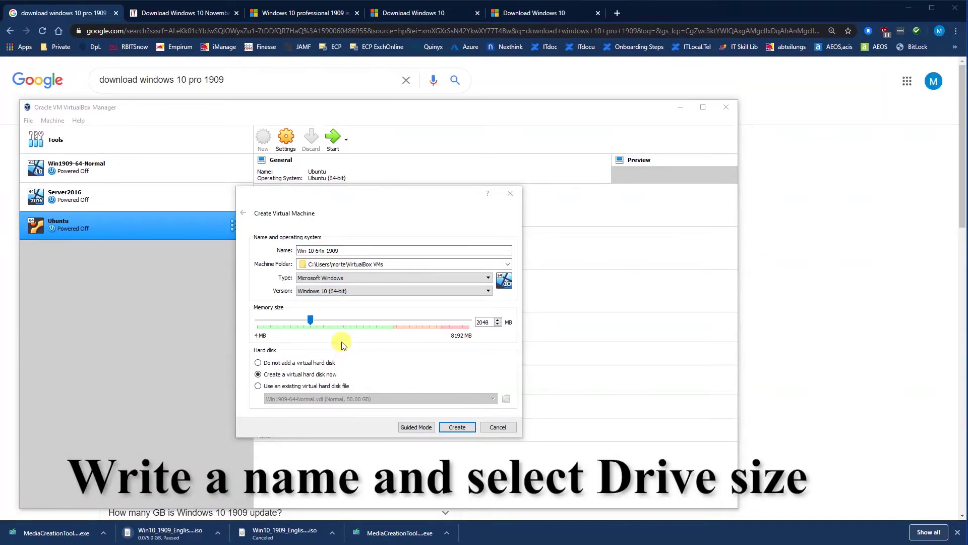
click(343, 318)
click(457, 427)
- Give it a 40 GB virtual hard disk and create the machine
drag(381, 204, 366, 206)
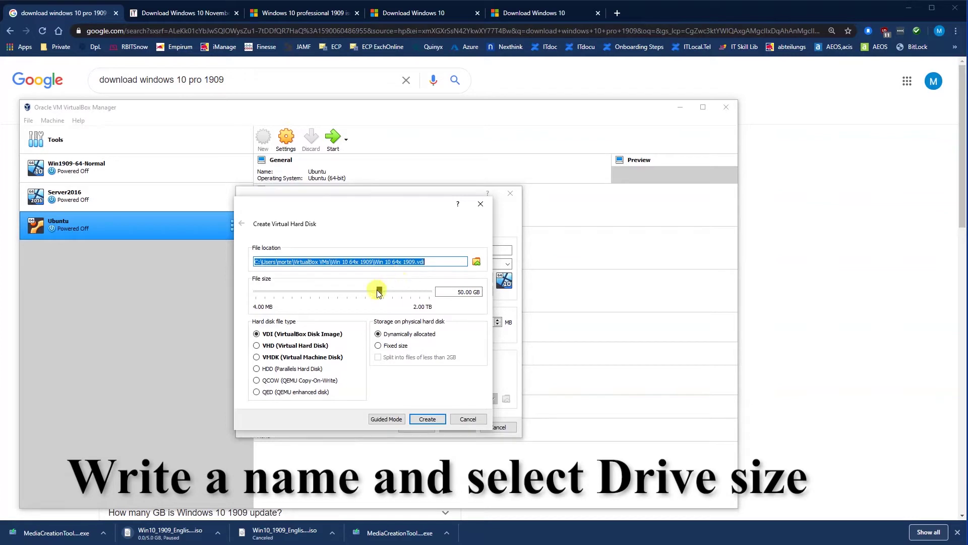
double_click(461, 291)
text(40)
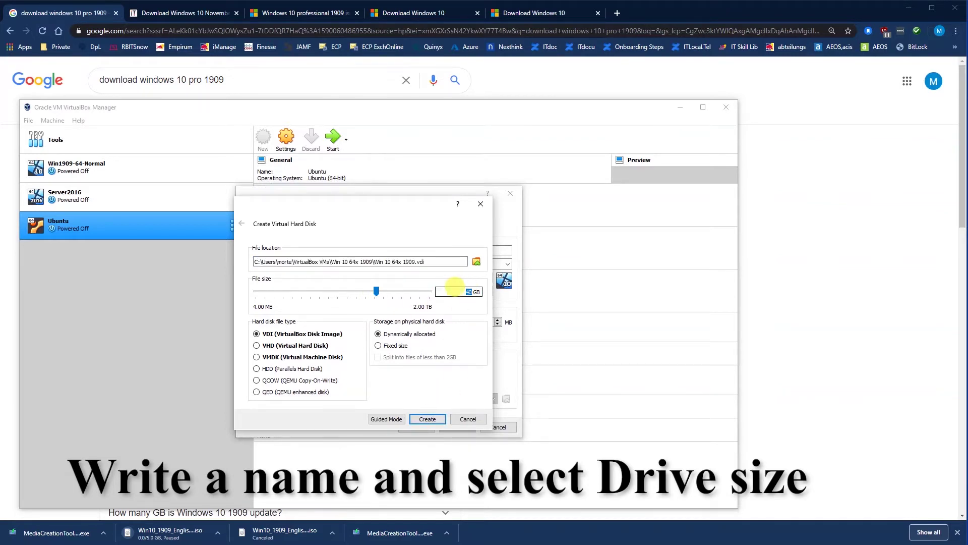
click(429, 419)
click(286, 138)
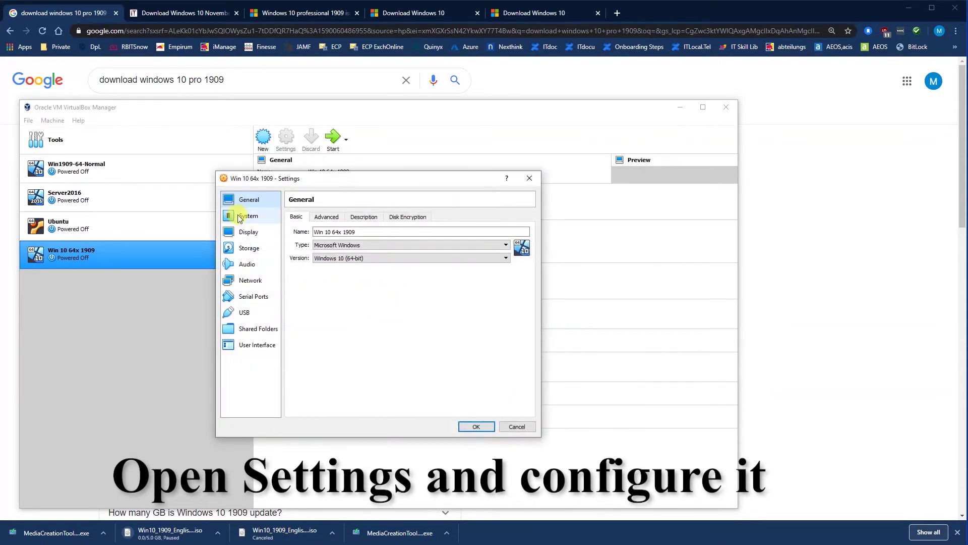
- Remove Floppy from the boot order and set Processors to 2
click(319, 222)
click(295, 217)
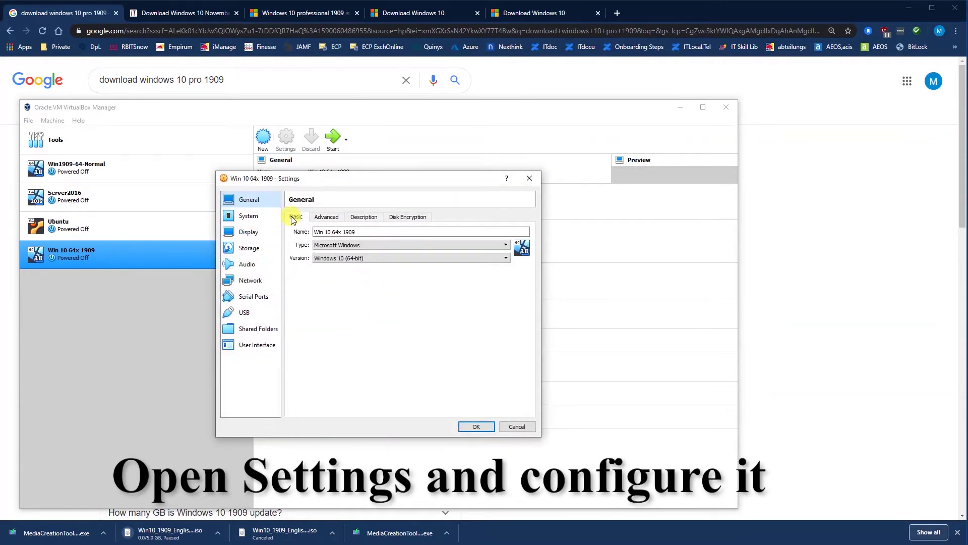
click(252, 222)
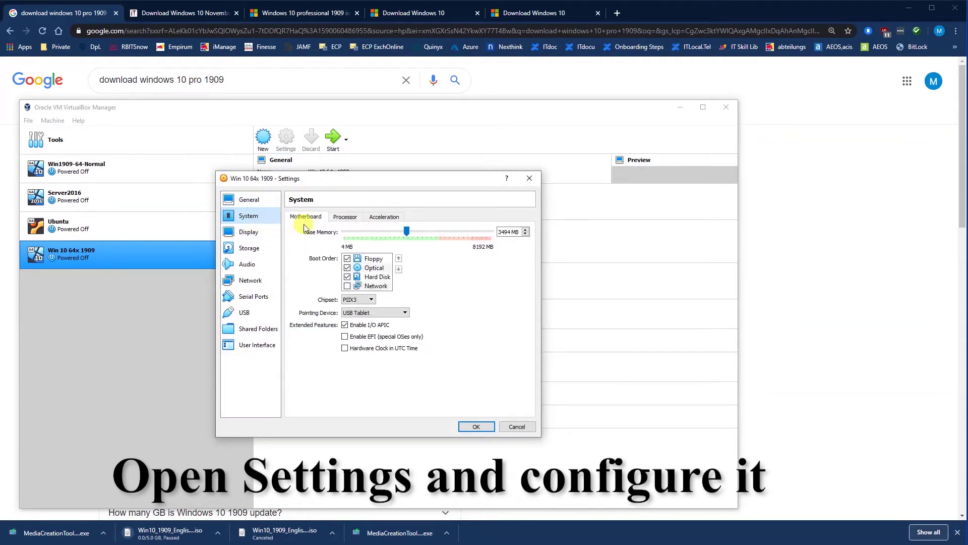
click(347, 258)
click(347, 218)
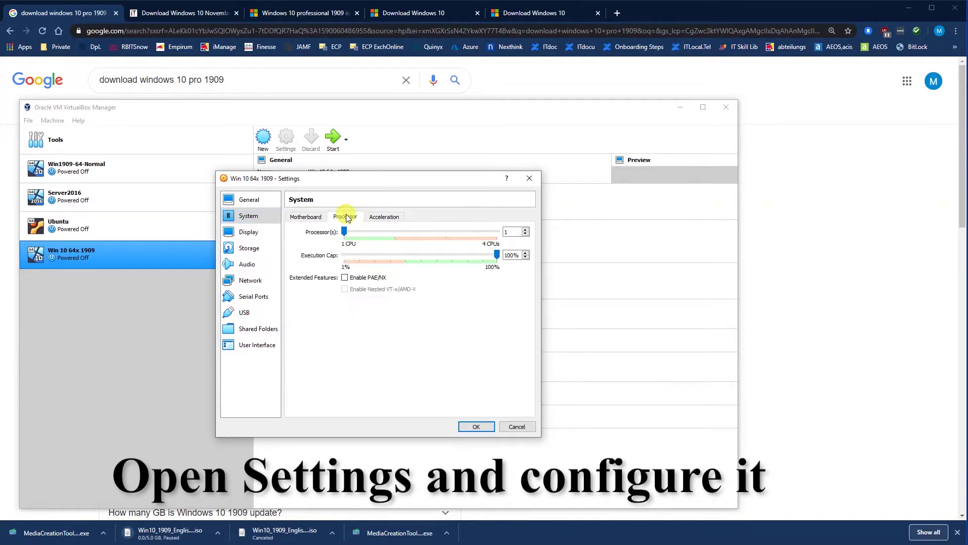
drag(346, 233, 395, 232)
- Review Display, Storage, Audio, Network, Serial Ports and USB settings, then save them
click(245, 237)
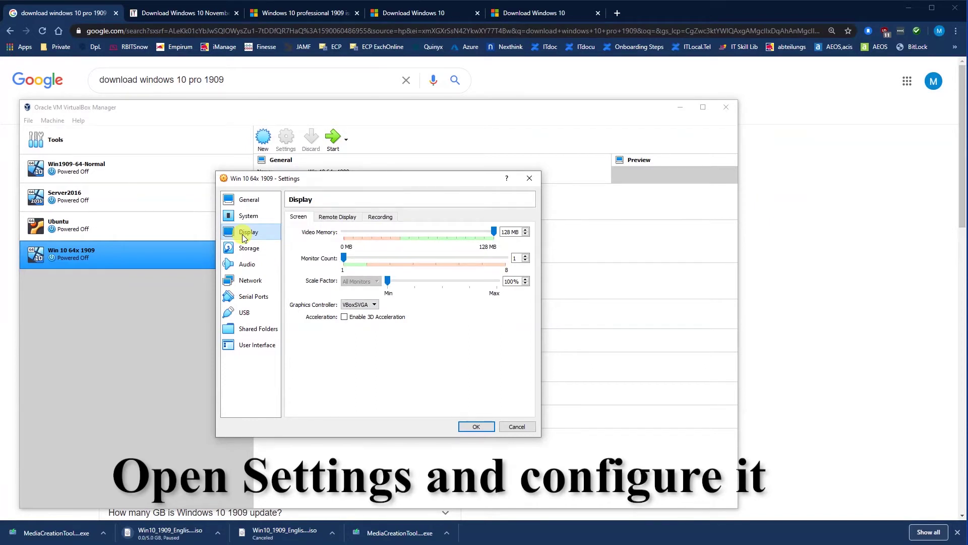
click(246, 249)
click(245, 265)
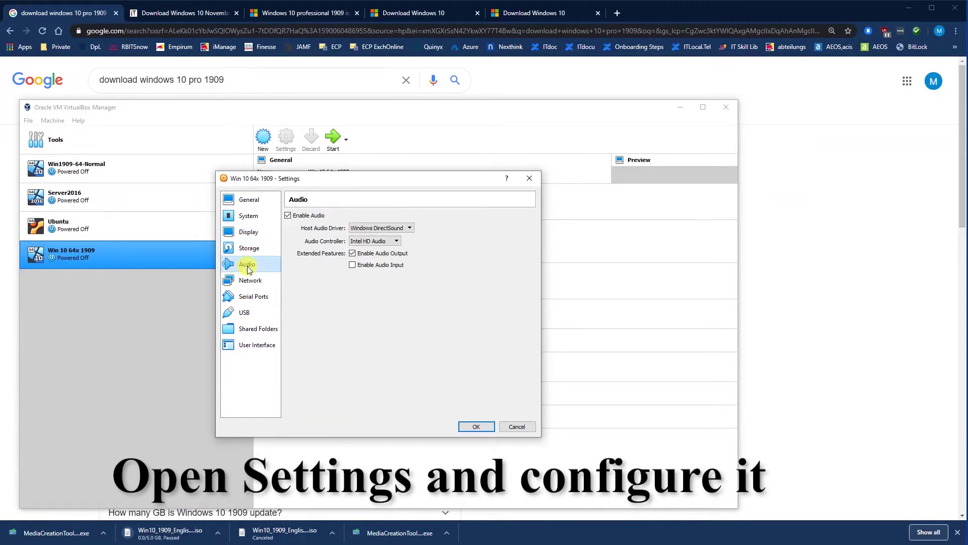
click(252, 282)
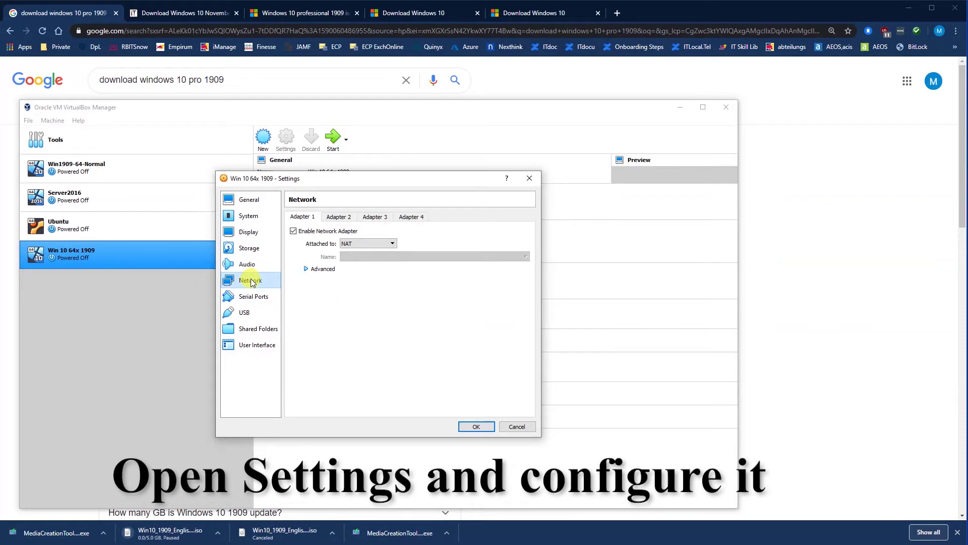
click(255, 296)
click(244, 313)
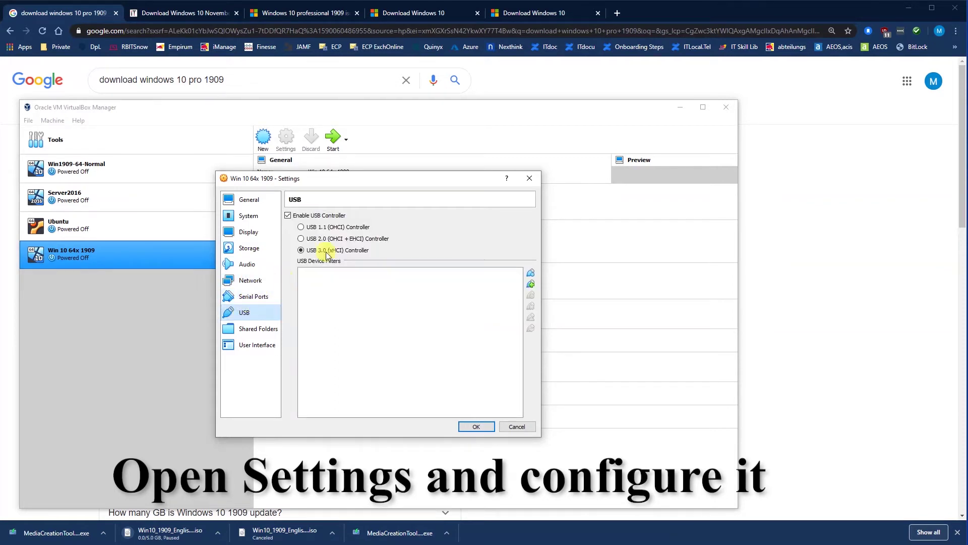
click(476, 426)
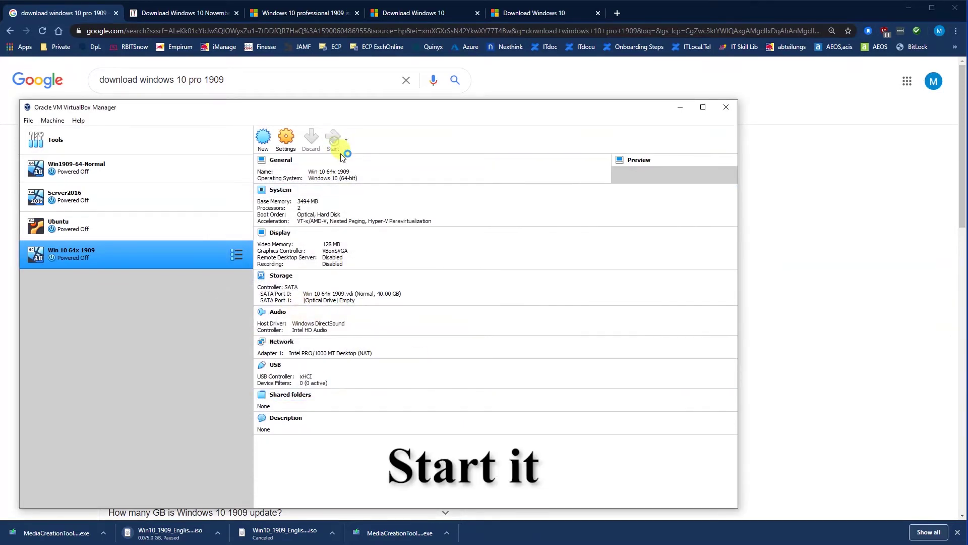
- Add Win10_1909_English_x64.iso from New Volume (F:) as the start-up disk and boot from it
click(333, 137)
click(189, 268)
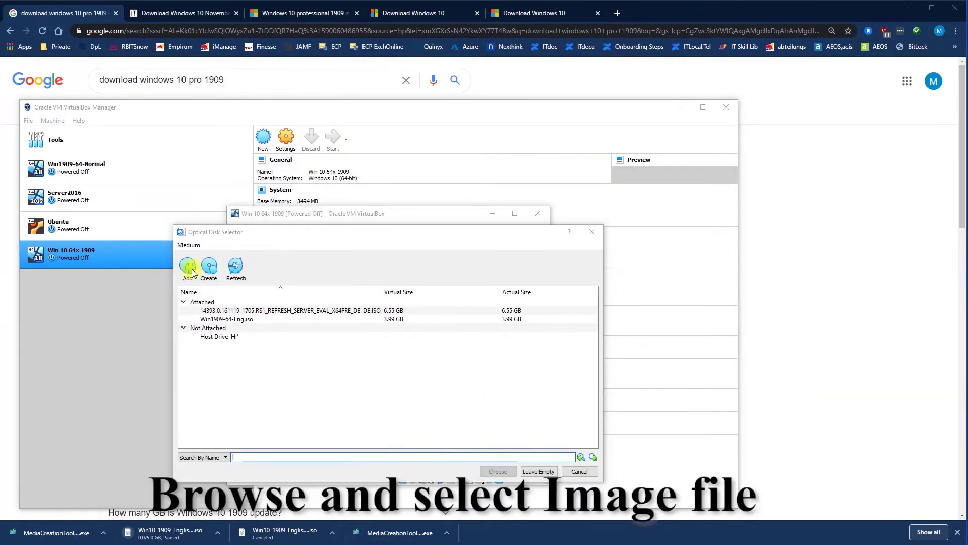
scroll(318, 363, down, 1)
mouse_move(316, 385)
mouse_down()
mouse_move(319, 334)
mouse_move(314, 387)
mouse_up()
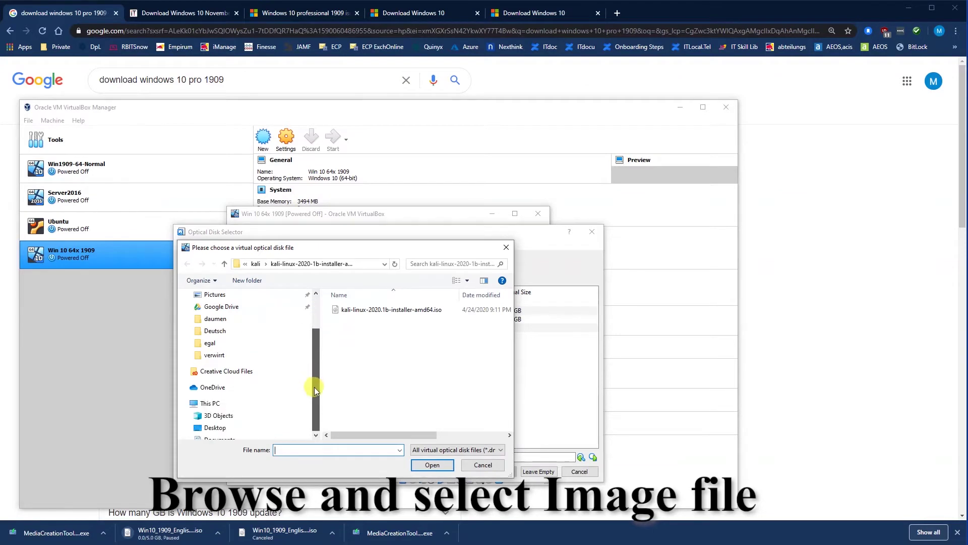
click(283, 403)
double_click(394, 392)
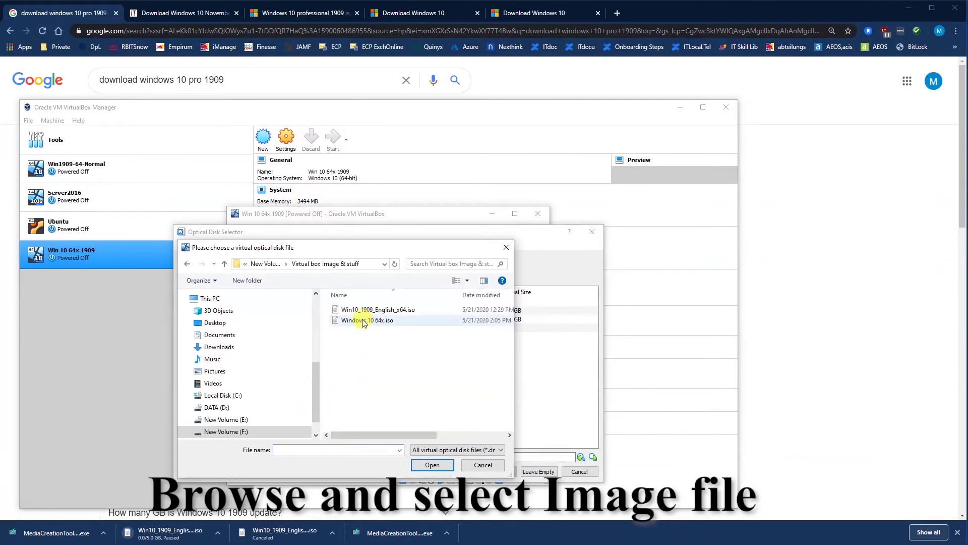
click(358, 310)
click(433, 465)
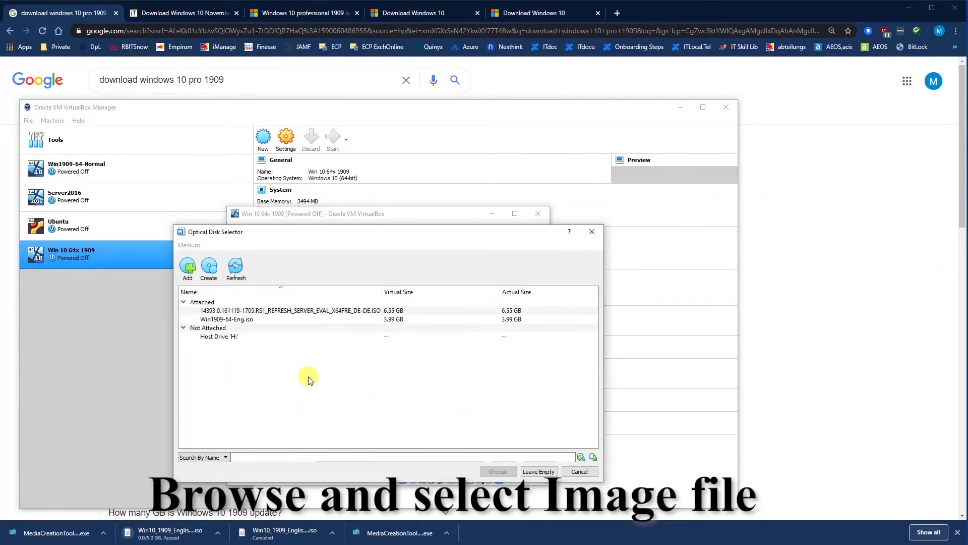
double_click(265, 344)
click(416, 420)
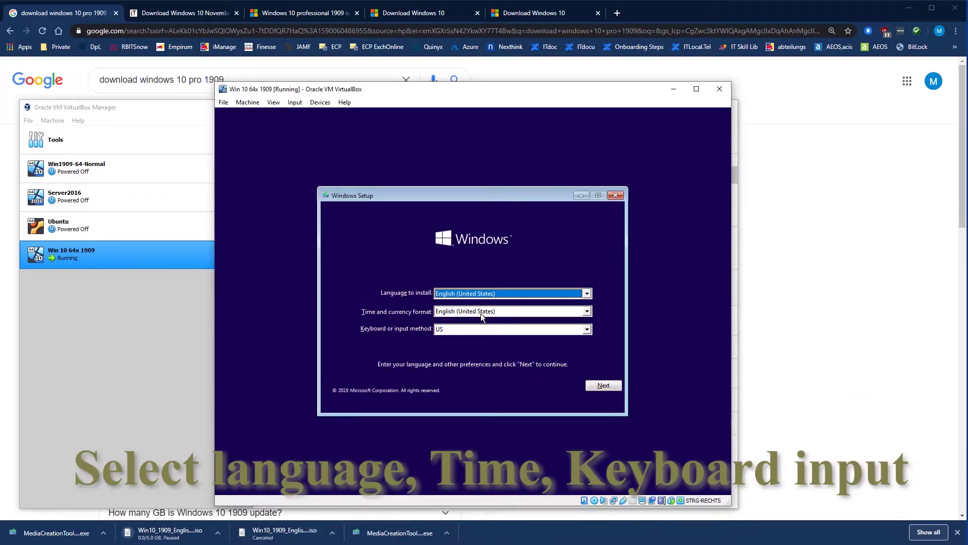
- Keep English (United States) format, choose the German keyboard layout, and continue
click(480, 311)
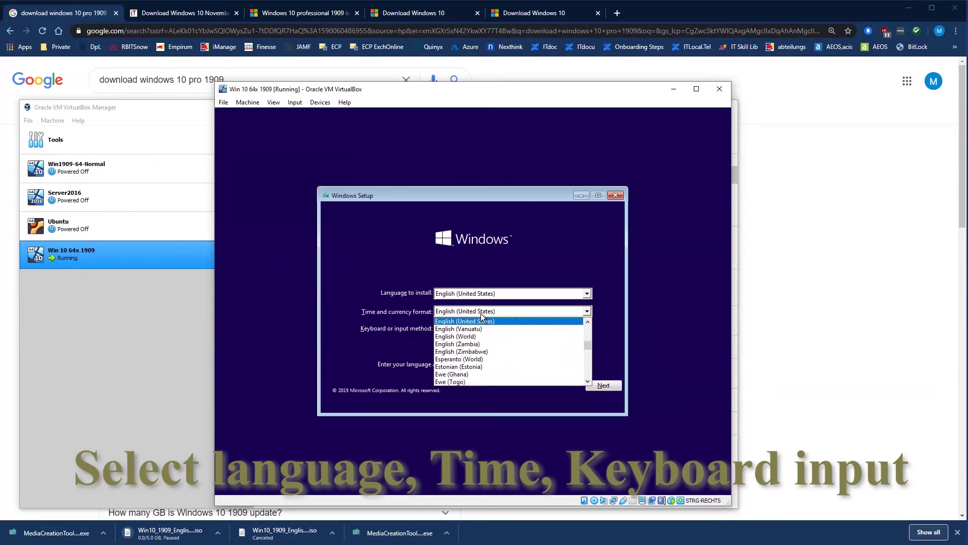
click(384, 342)
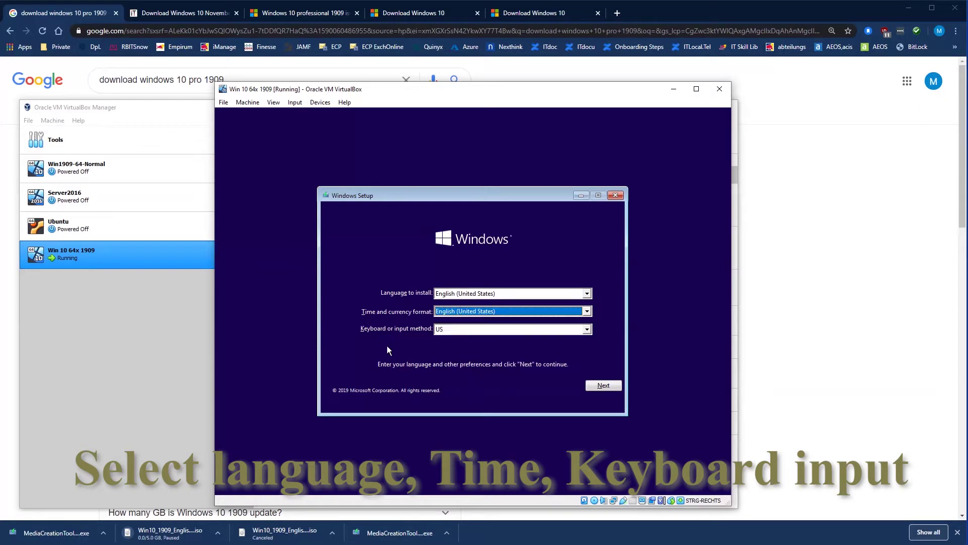
click(450, 331)
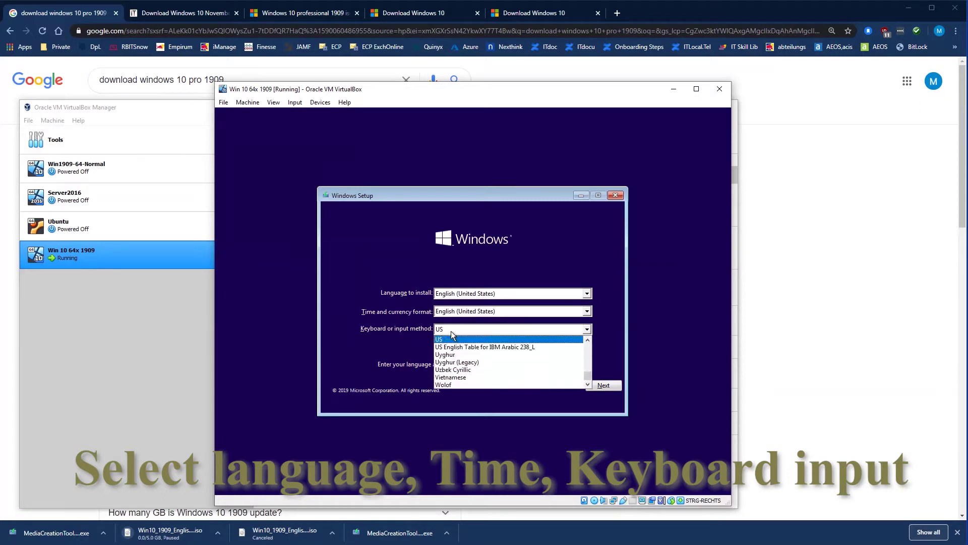
text(ger)
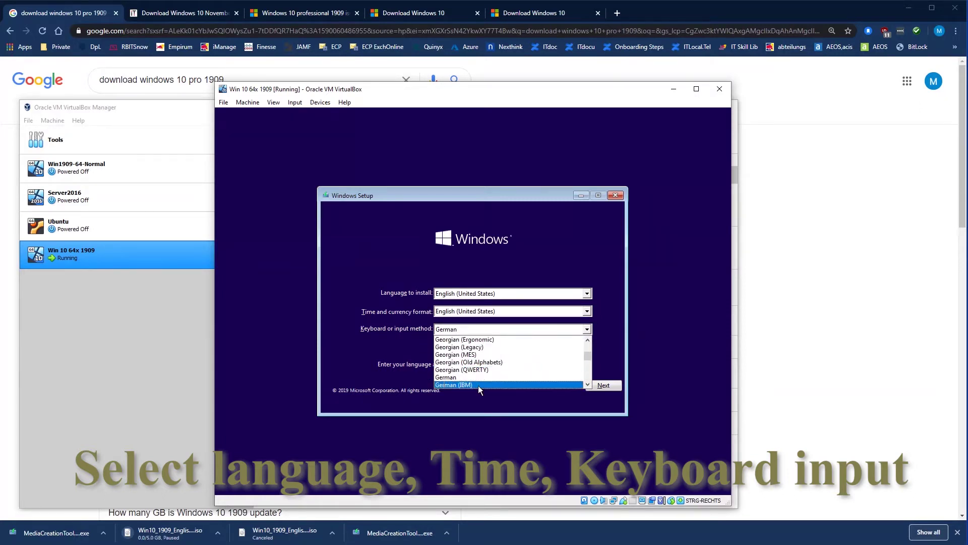
scroll(479, 376, down, 2)
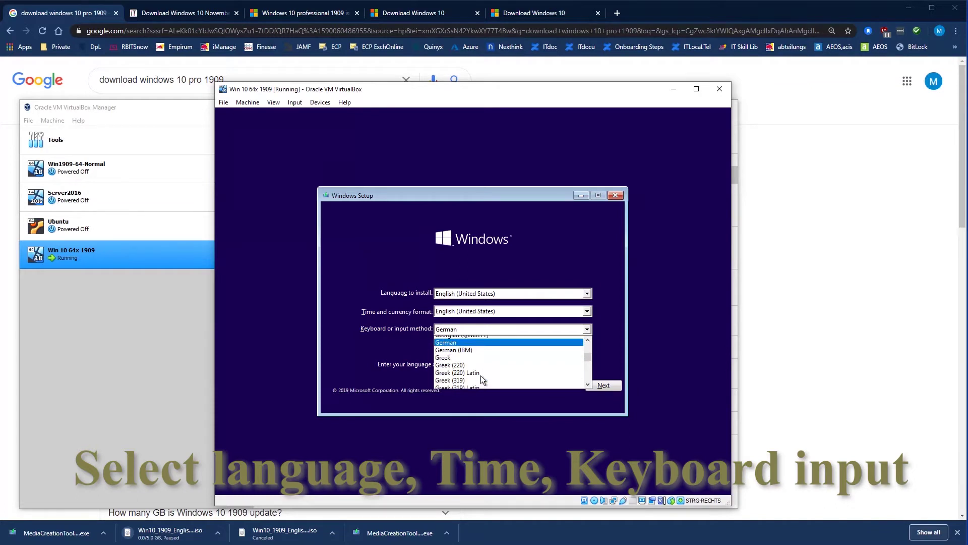
scroll(480, 375, up, 1)
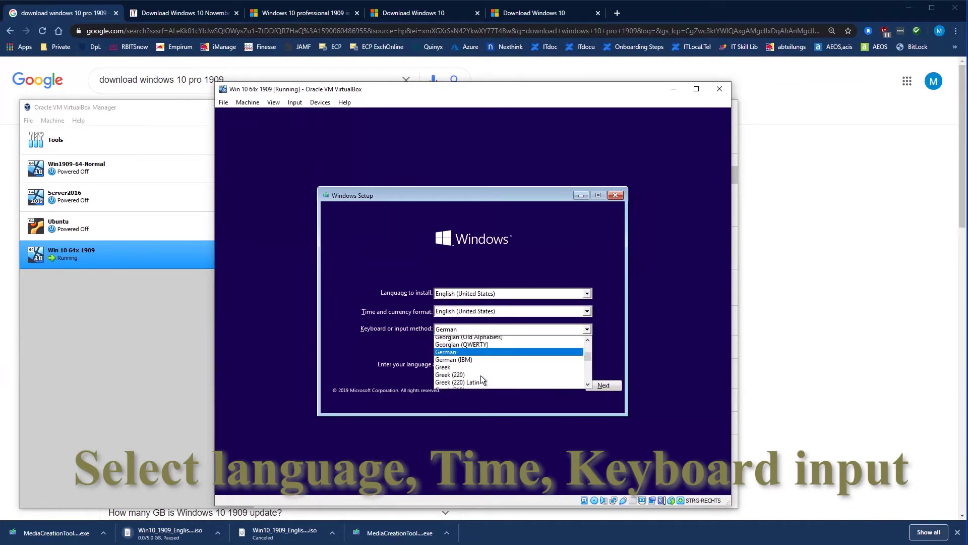
click(476, 354)
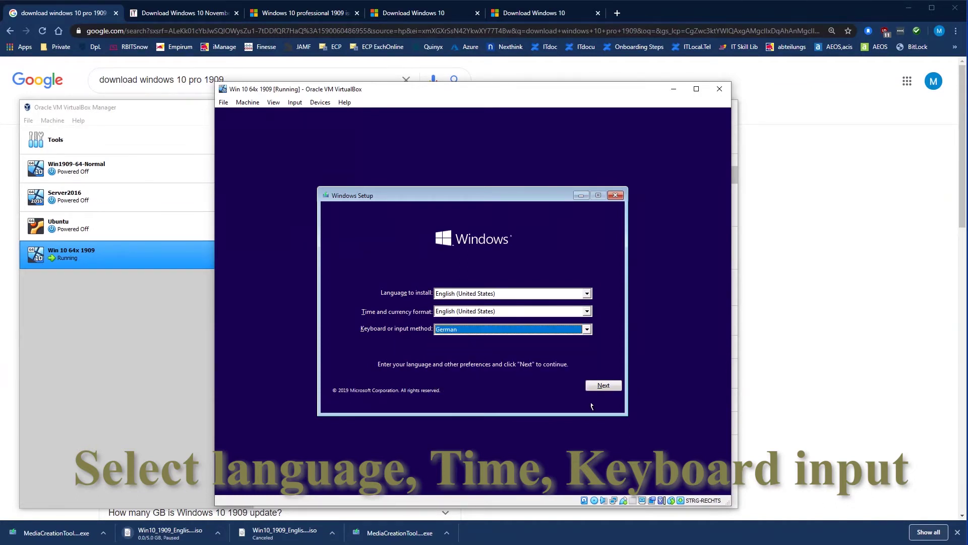
click(614, 388)
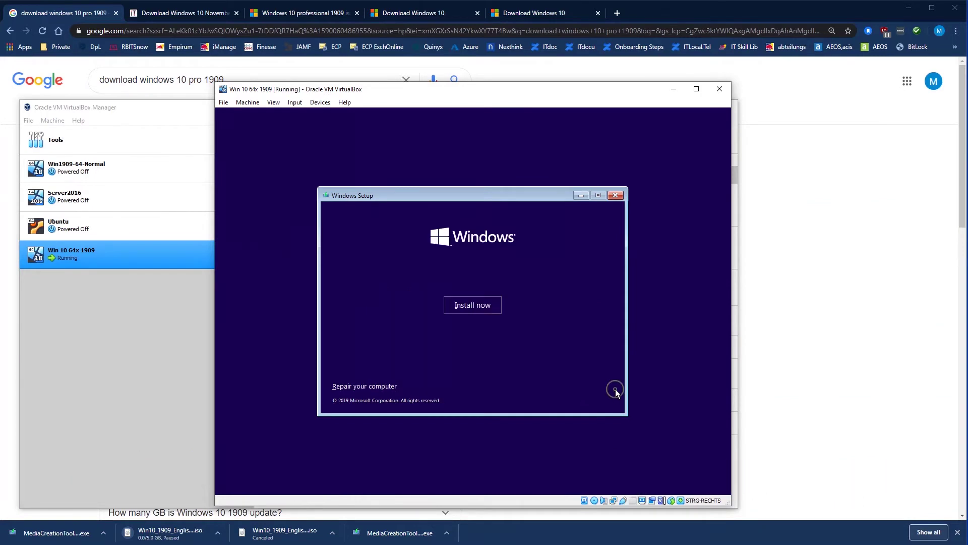
- Start the installation, keep Windows 10 Pro as the edition and accept the license terms
click(477, 305)
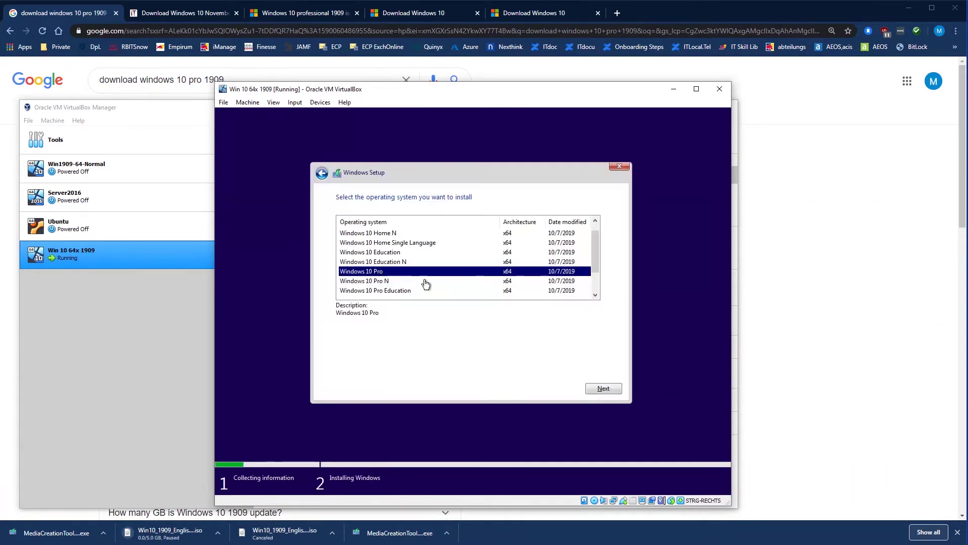
click(601, 387)
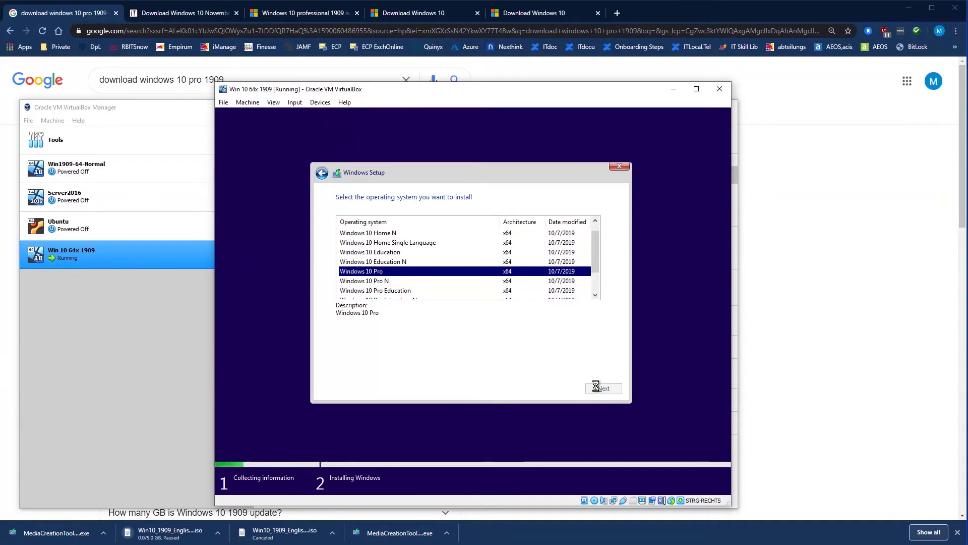
click(339, 364)
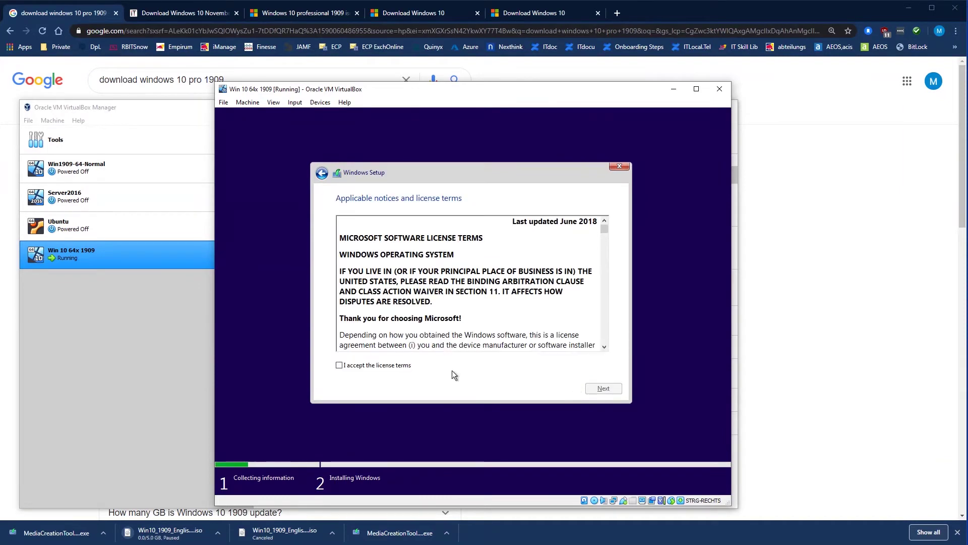
click(588, 389)
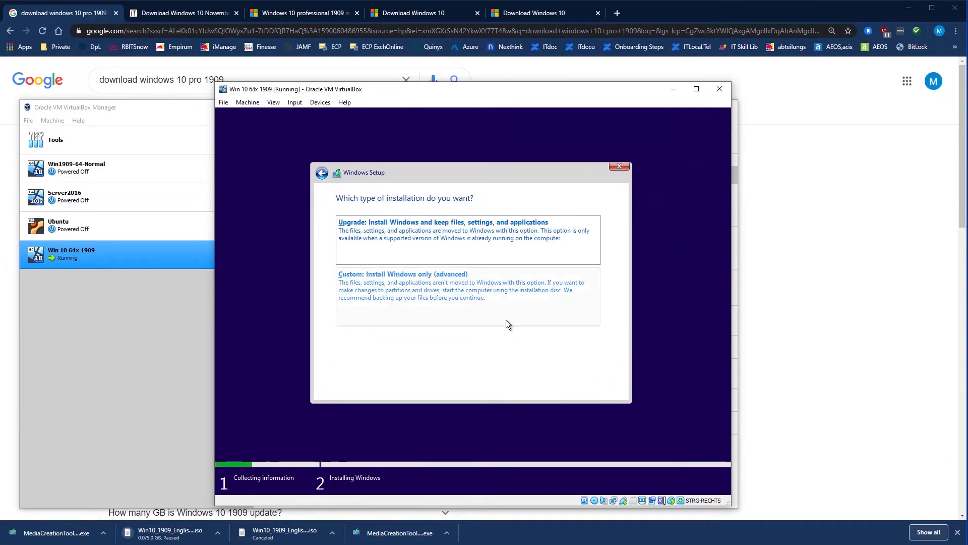
- Run a Custom install onto Drive 0's 40 GB unallocated space and restart the guest
click(472, 291)
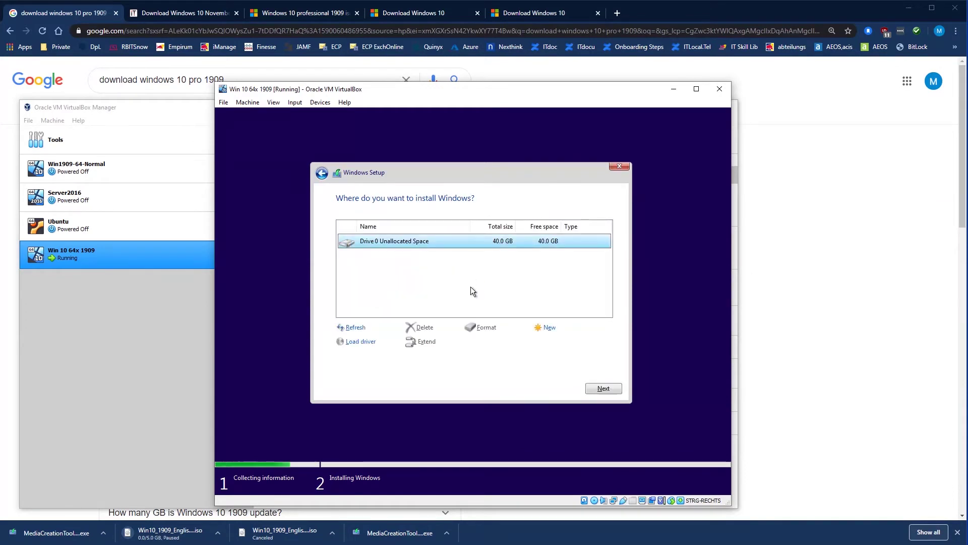
click(603, 388)
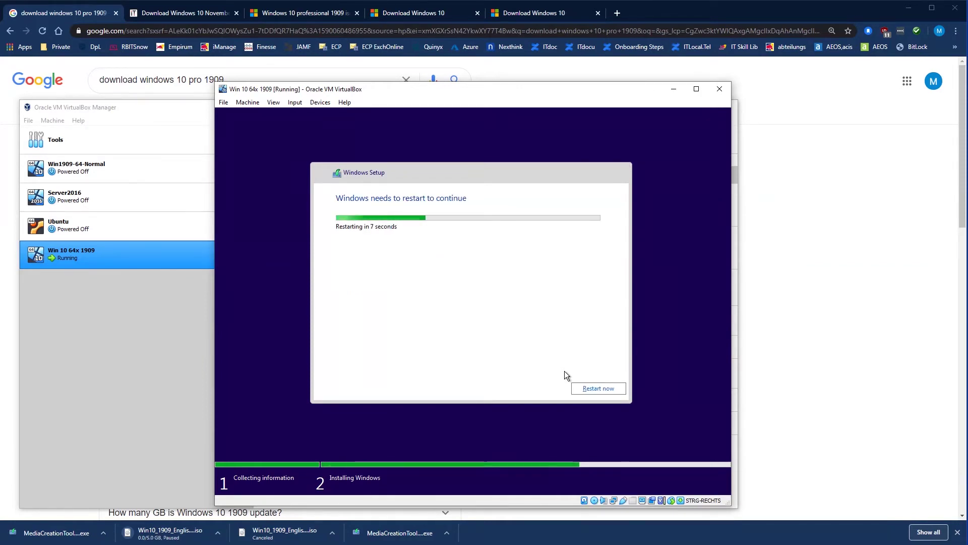
click(564, 371)
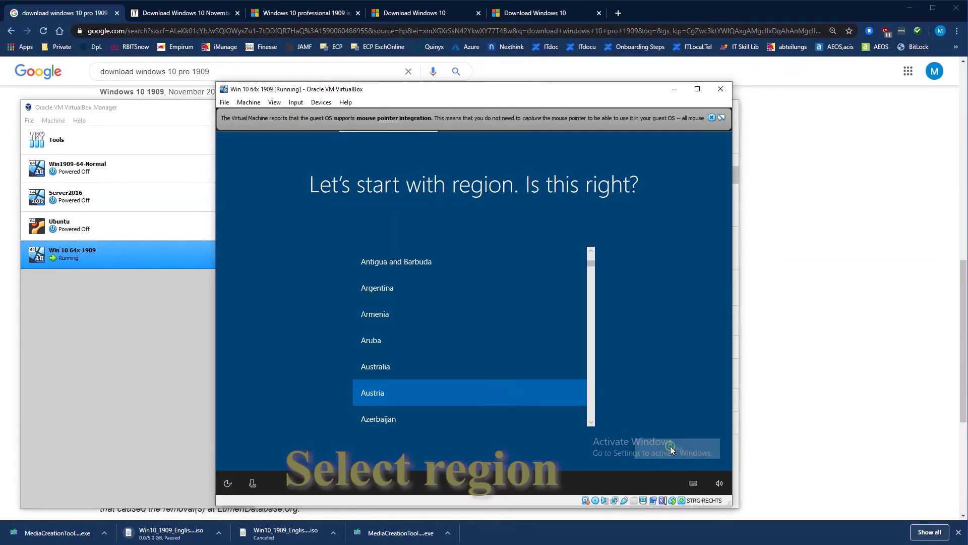
- Confirm Austria as the region, pick the German keyboard layout and skip a second layout
click(670, 446)
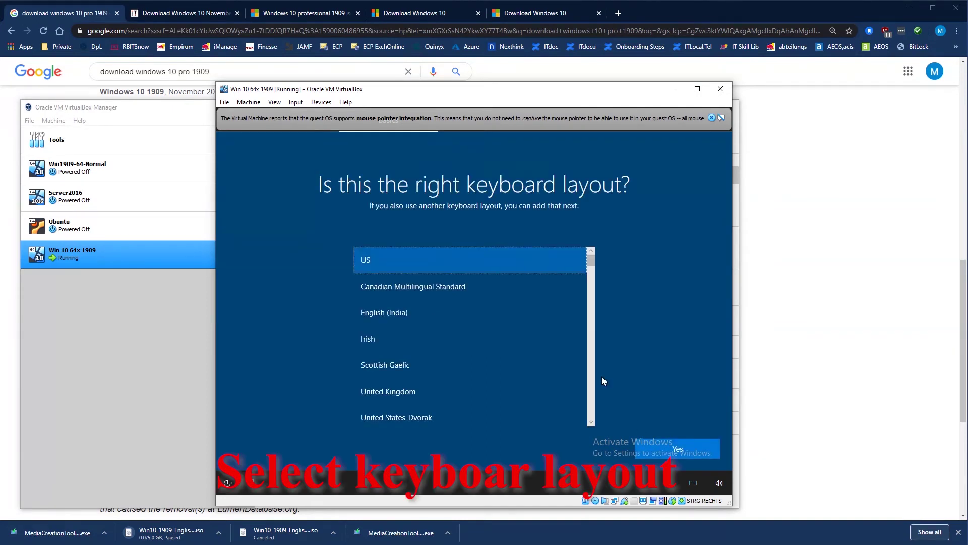
scroll(510, 361, down, 8)
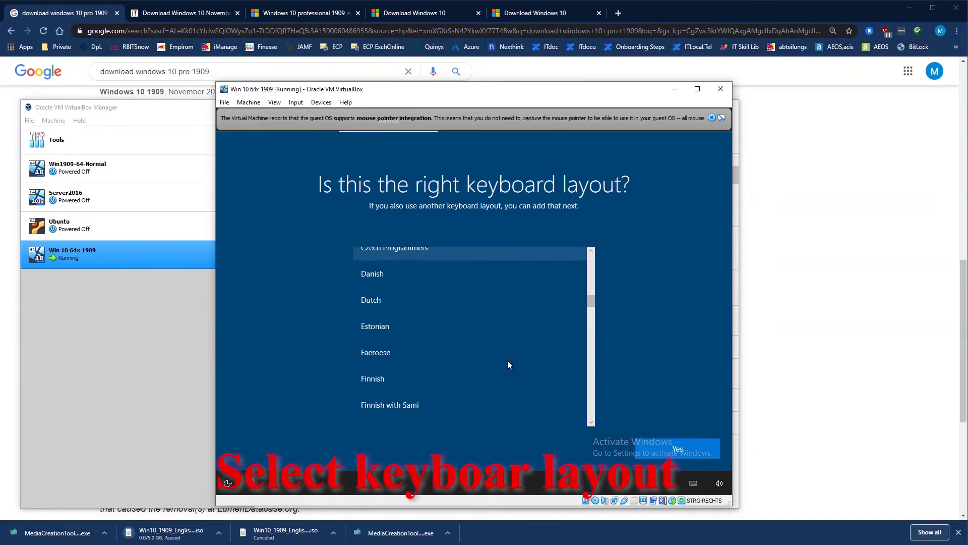
scroll(508, 361, down, 4)
scroll(508, 361, up, 2)
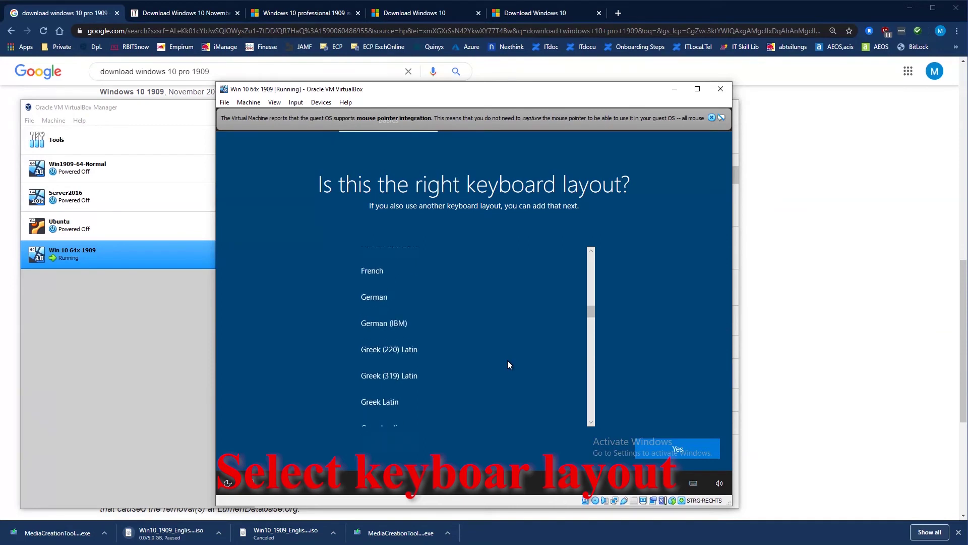
click(414, 303)
click(679, 449)
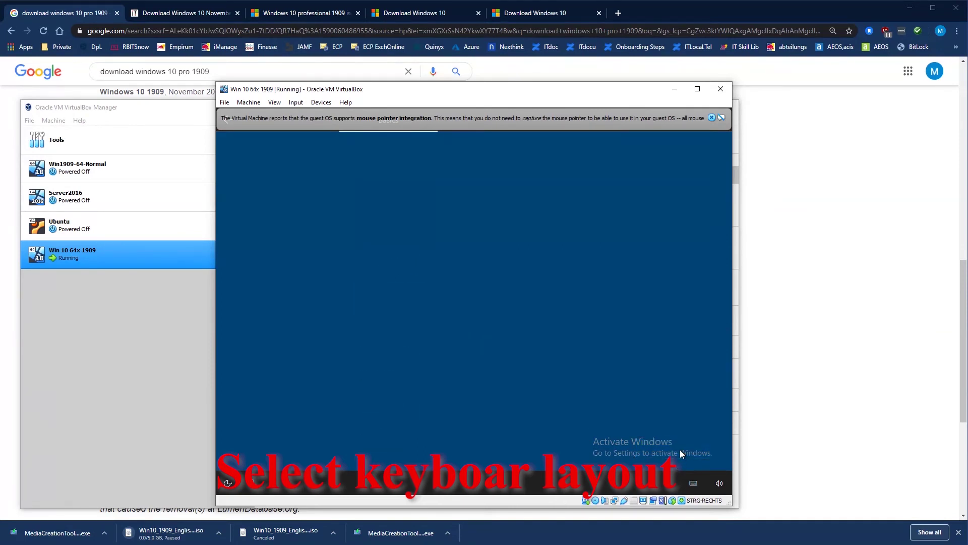
click(665, 450)
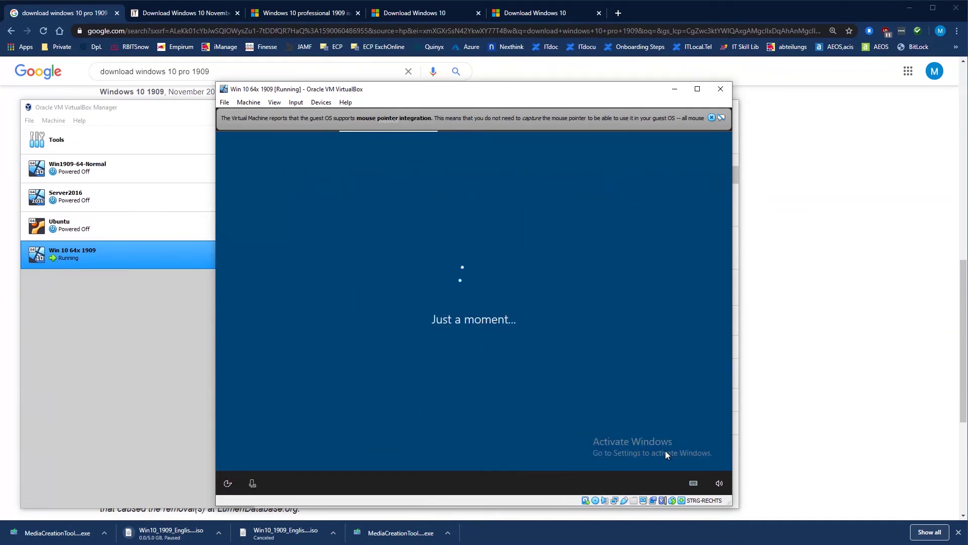
- Continue with limited offline setup and create the local account name and password
click(281, 448)
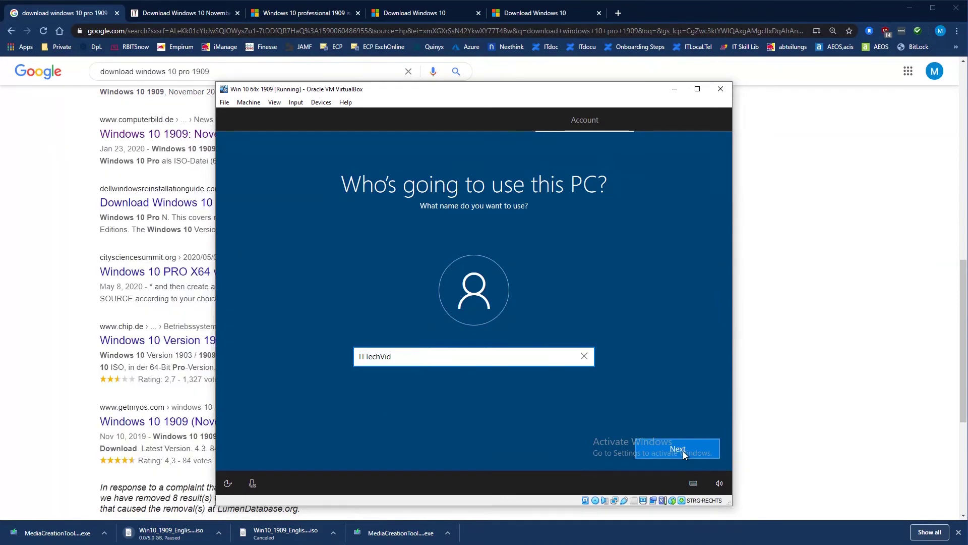
click(677, 449)
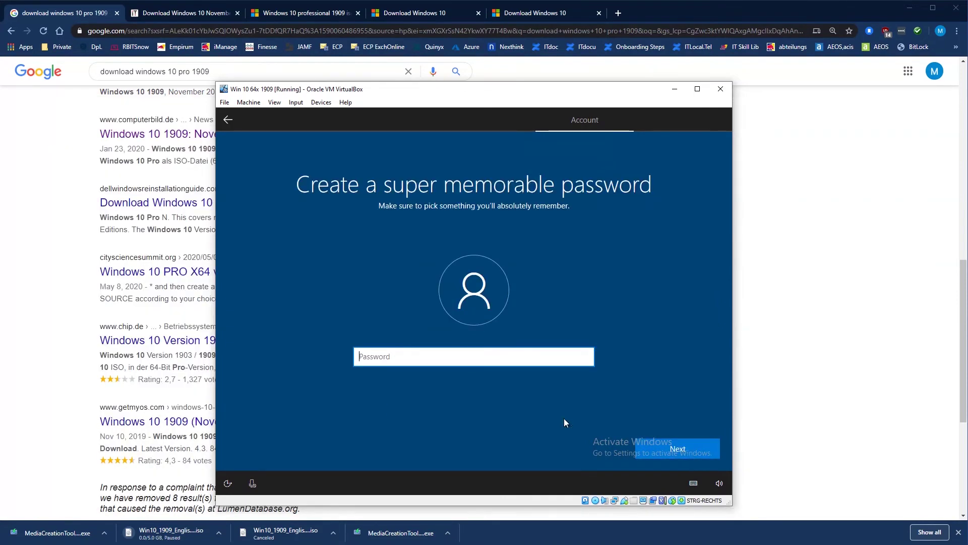
click(686, 440)
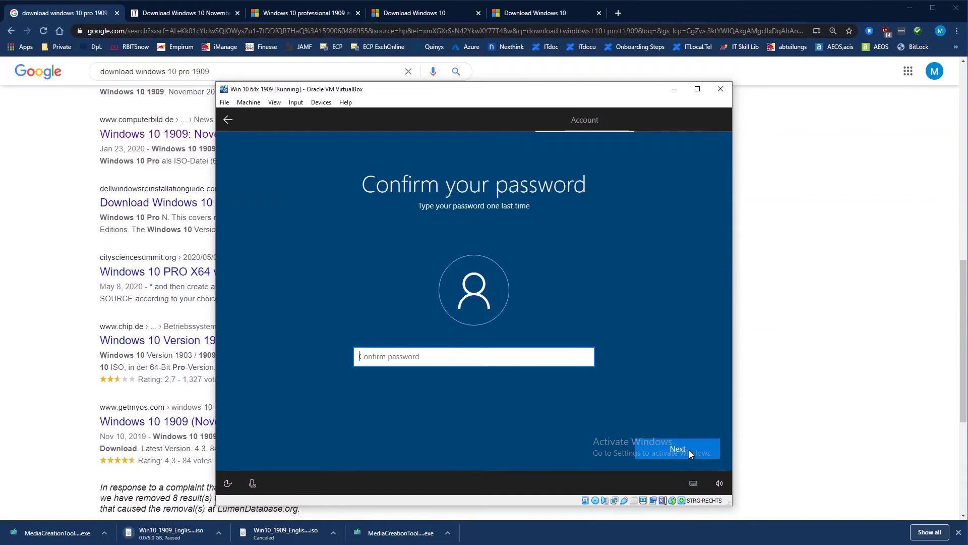
text(•••••)
click(689, 452)
- Answer three security questions: pet's name, birth city and childhood nickname
click(549, 370)
click(466, 396)
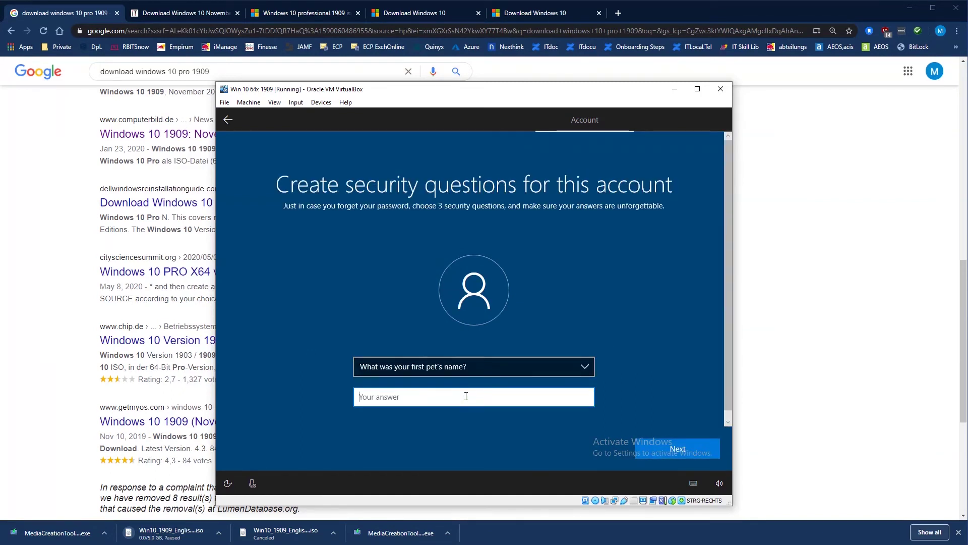
text(ITSecurity)
key(Return)
click(442, 366)
click(443, 392)
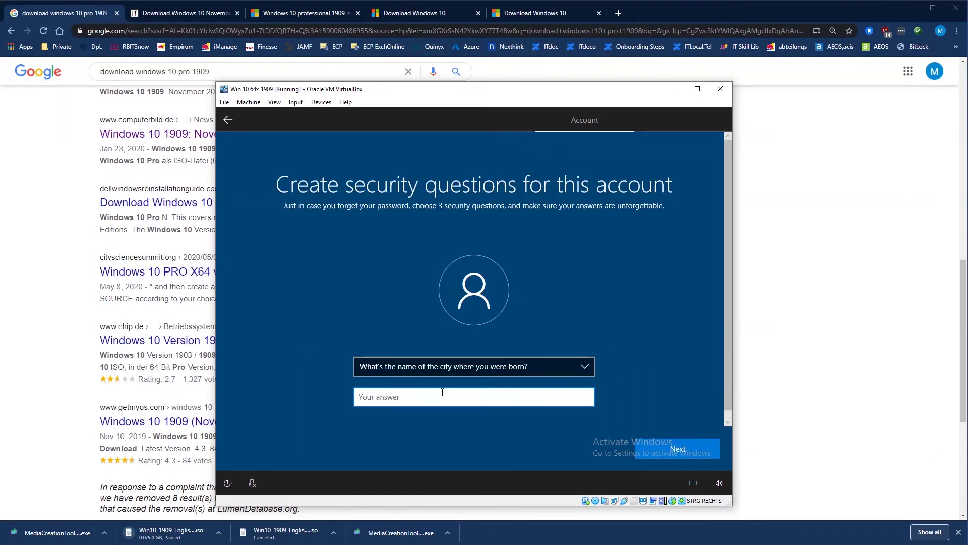
text(ITTest1)
click(667, 449)
click(474, 366)
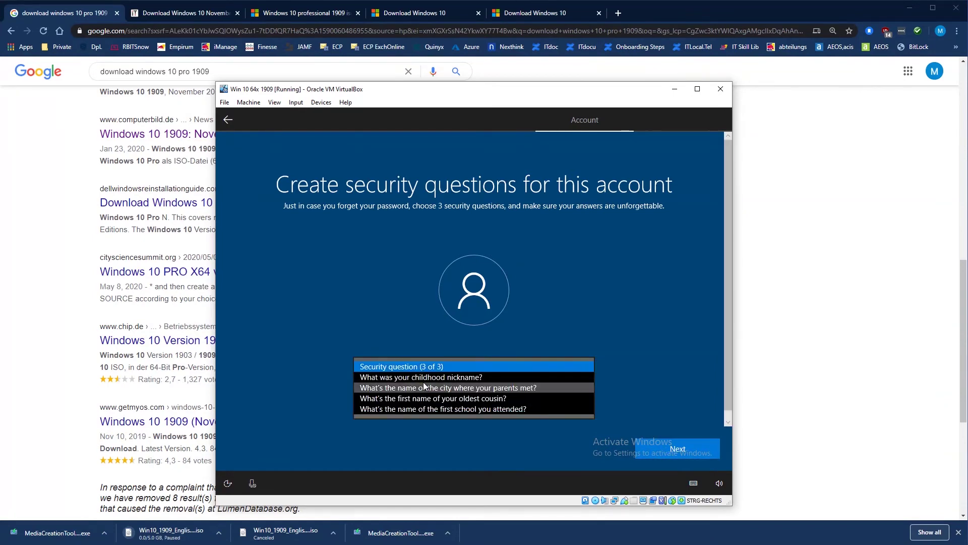
click(420, 380)
text(ITSecurity)
click(654, 447)
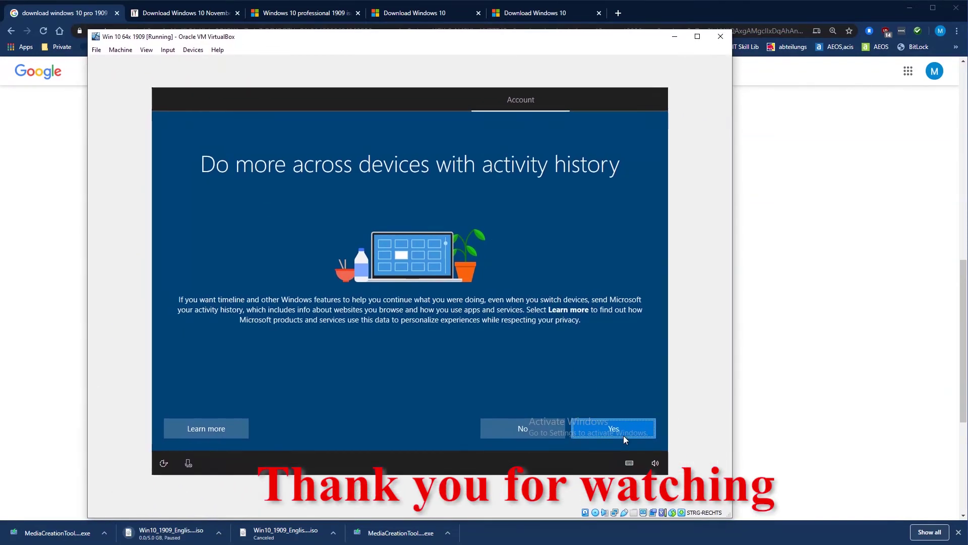
- Decline activity history and turn off online speech recognition and location access
click(524, 427)
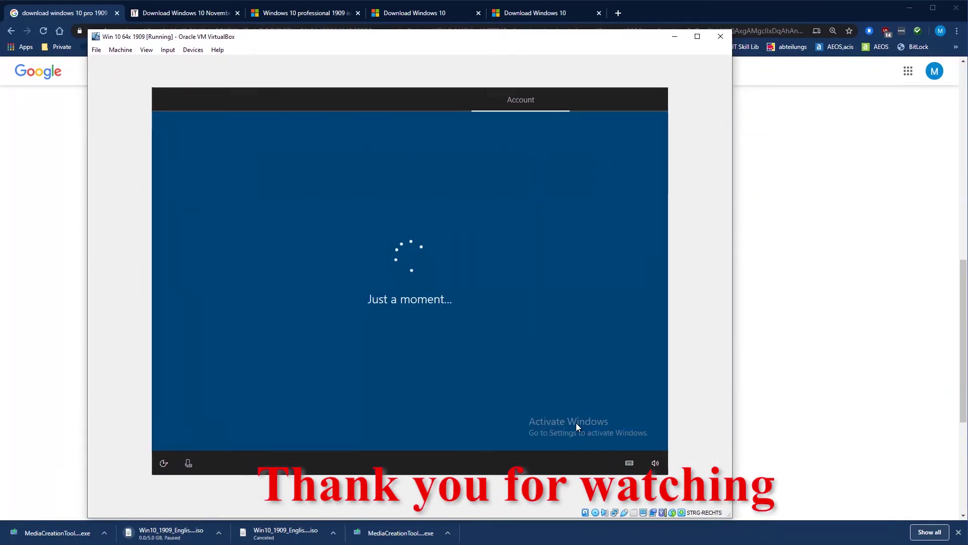
click(509, 353)
click(613, 428)
click(430, 325)
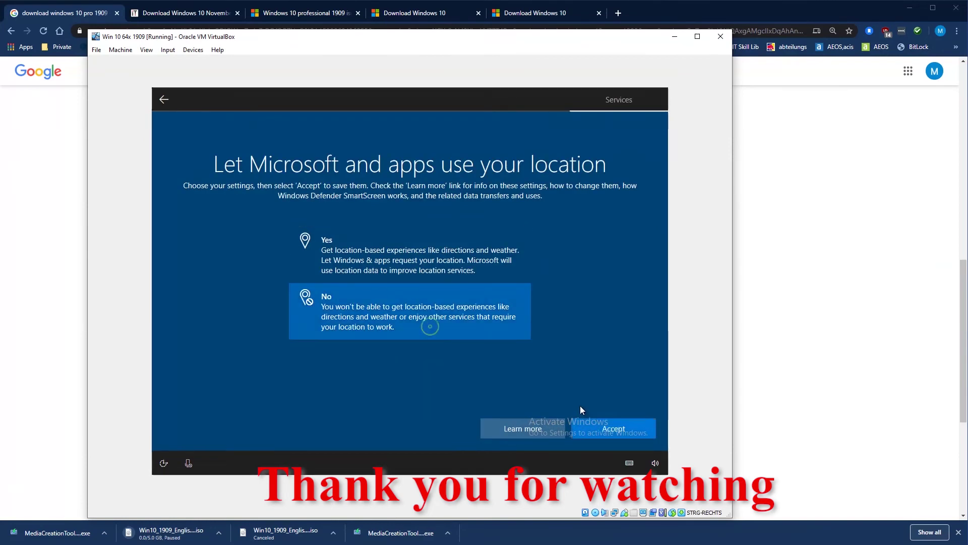
click(614, 429)
- Turn off Find my device, full diagnostics, inking improvement, tailored experiences and advertising ID
click(409, 306)
click(593, 428)
click(607, 426)
click(589, 428)
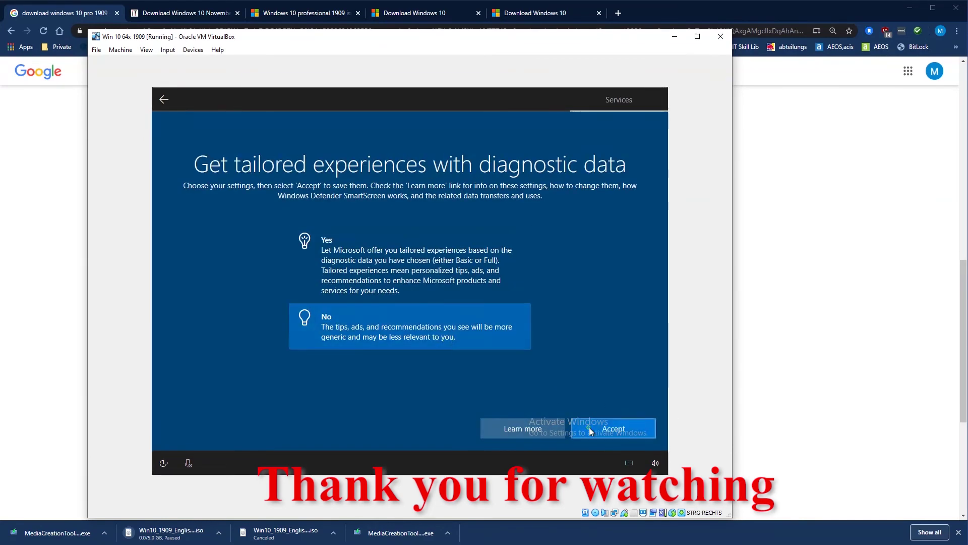
click(590, 428)
click(609, 428)
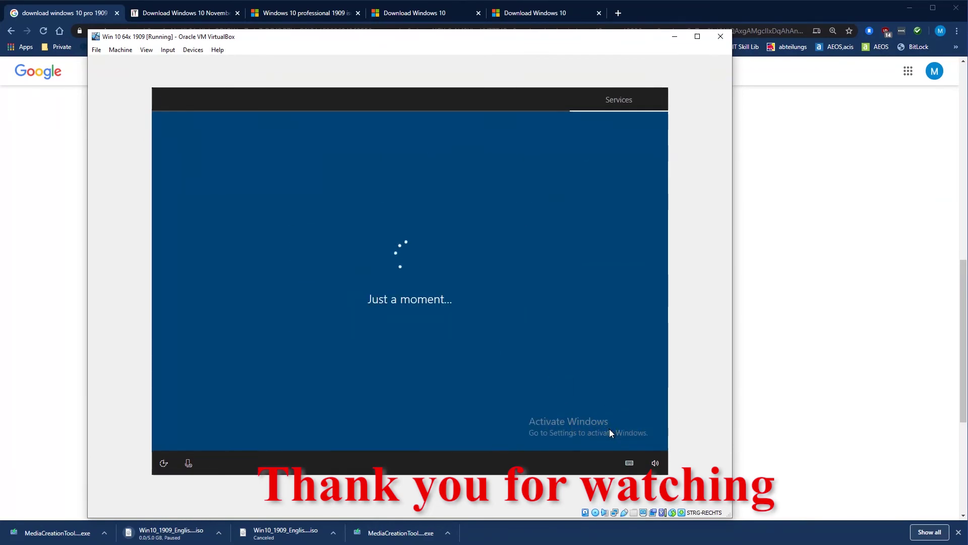